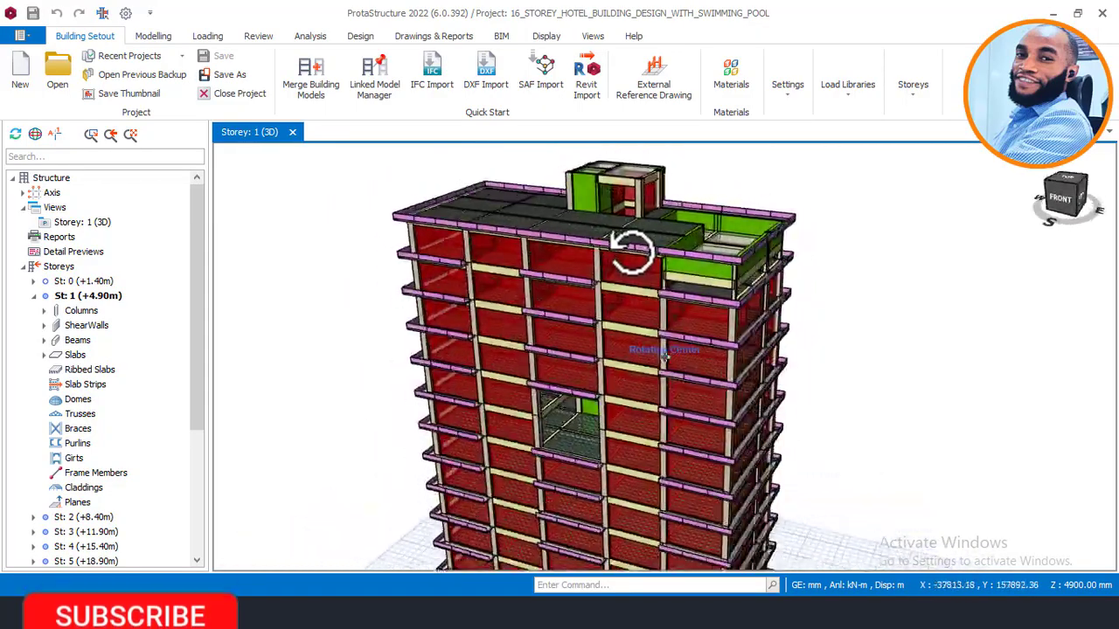
Step: Open Building Analysis and set the shear wall model to Finite Elements Shell Model
right_click(464, 169)
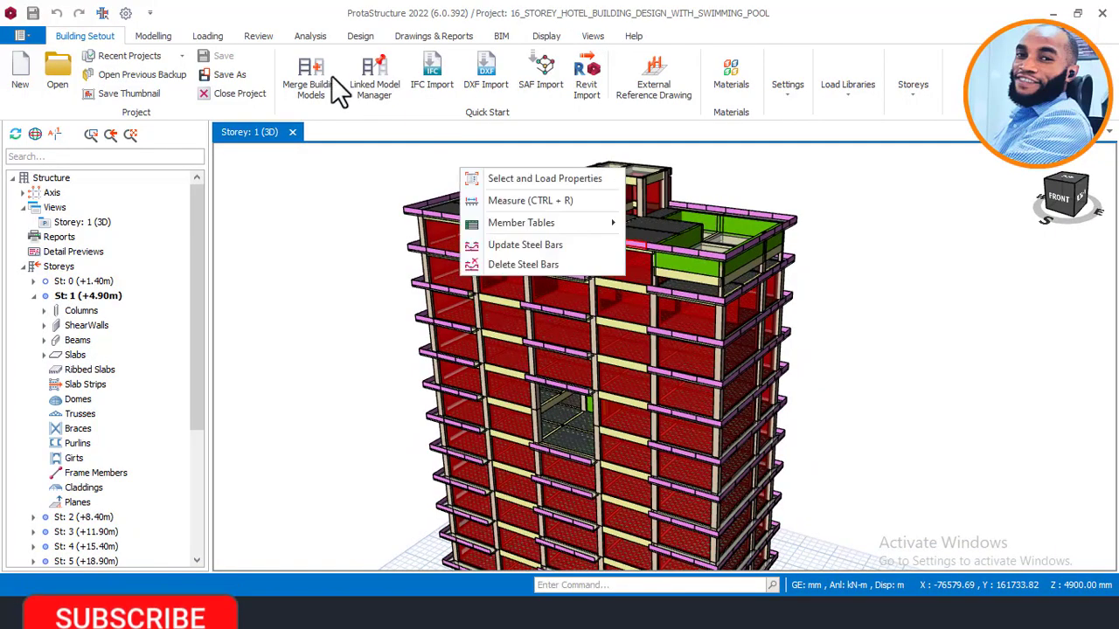
click(310, 36)
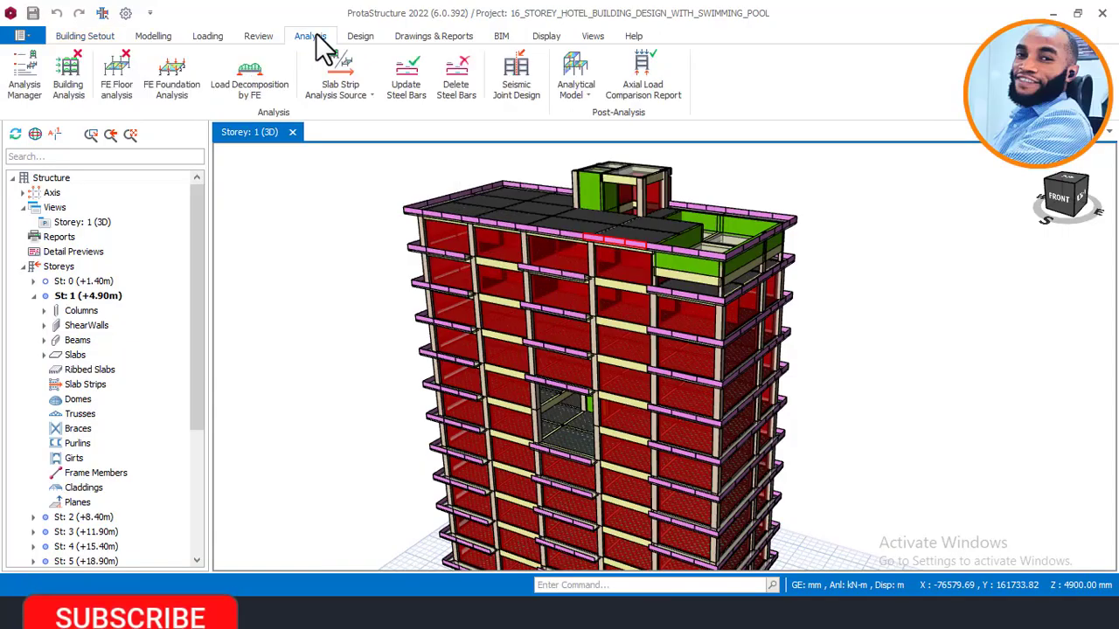
click(77, 65)
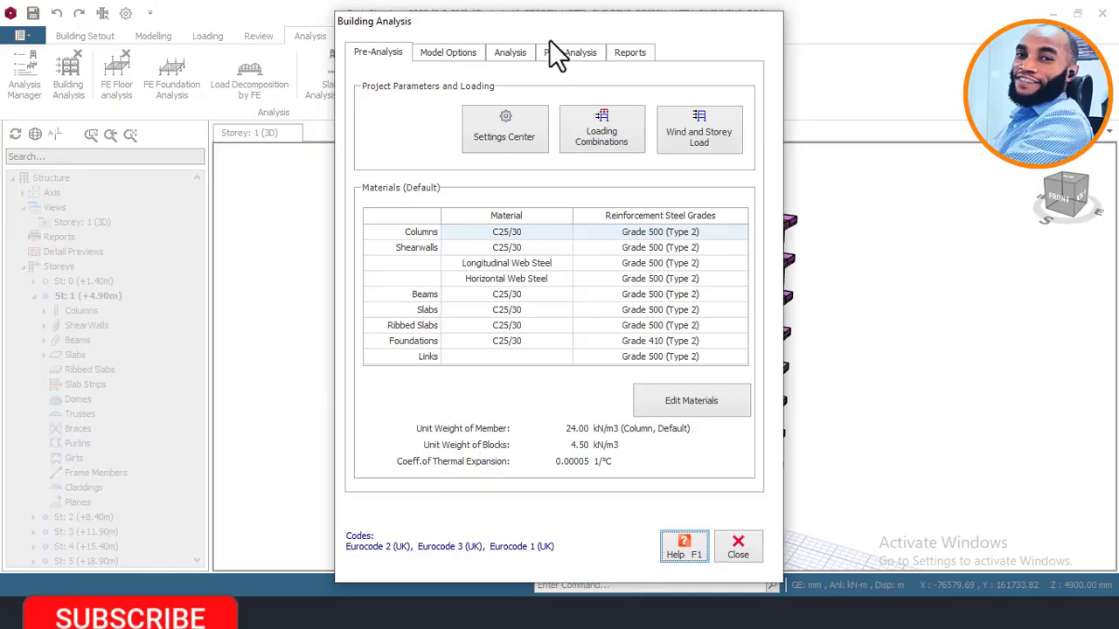
drag(557, 26, 377, 35)
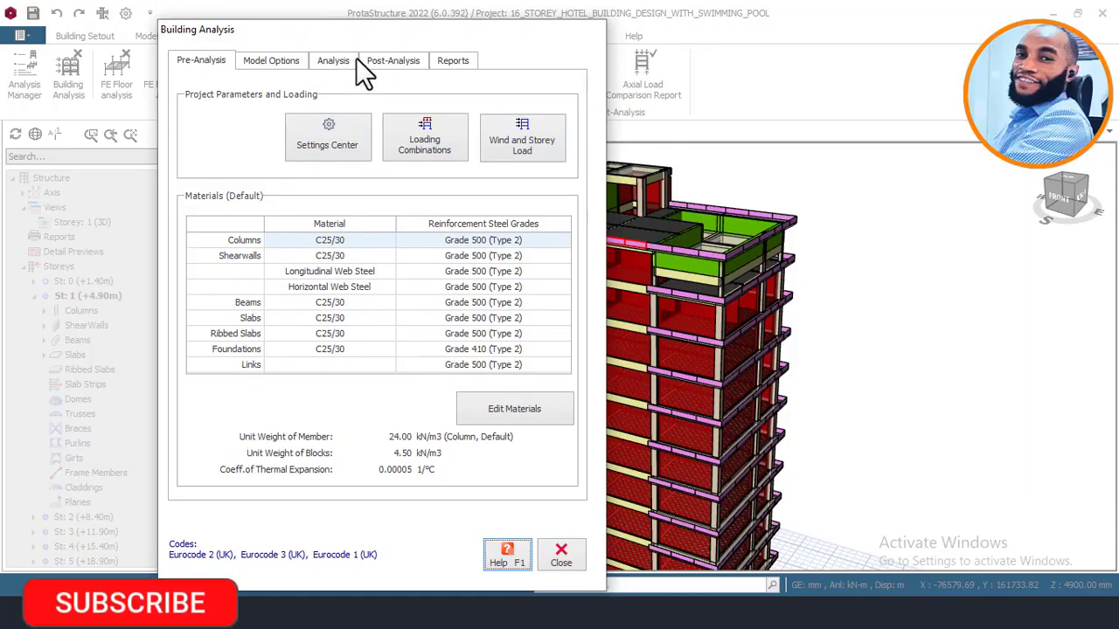
click(278, 62)
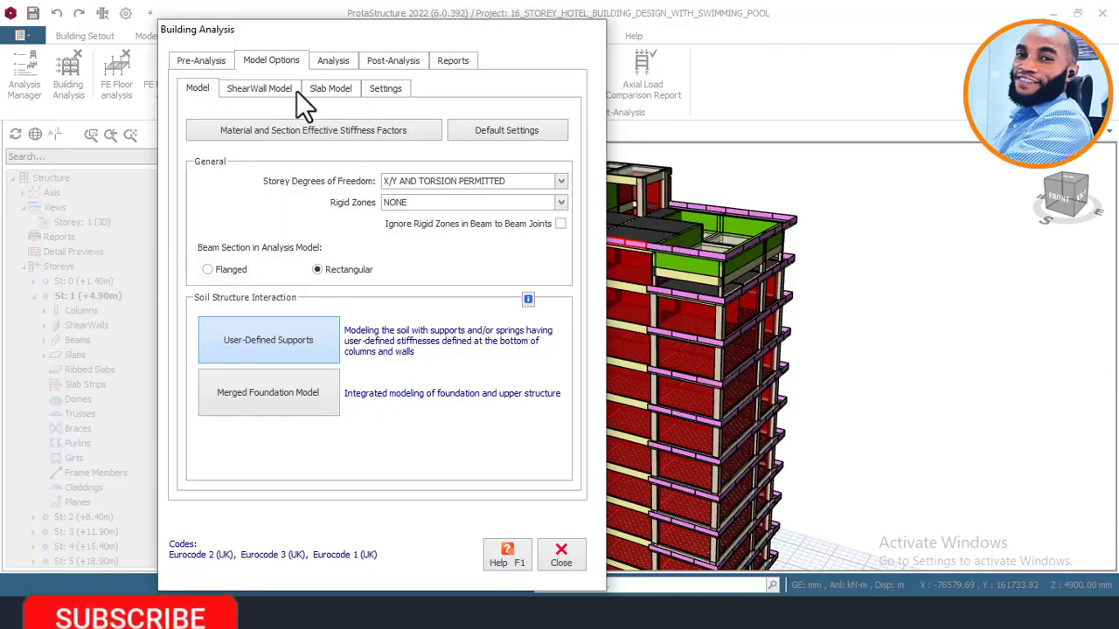
click(250, 89)
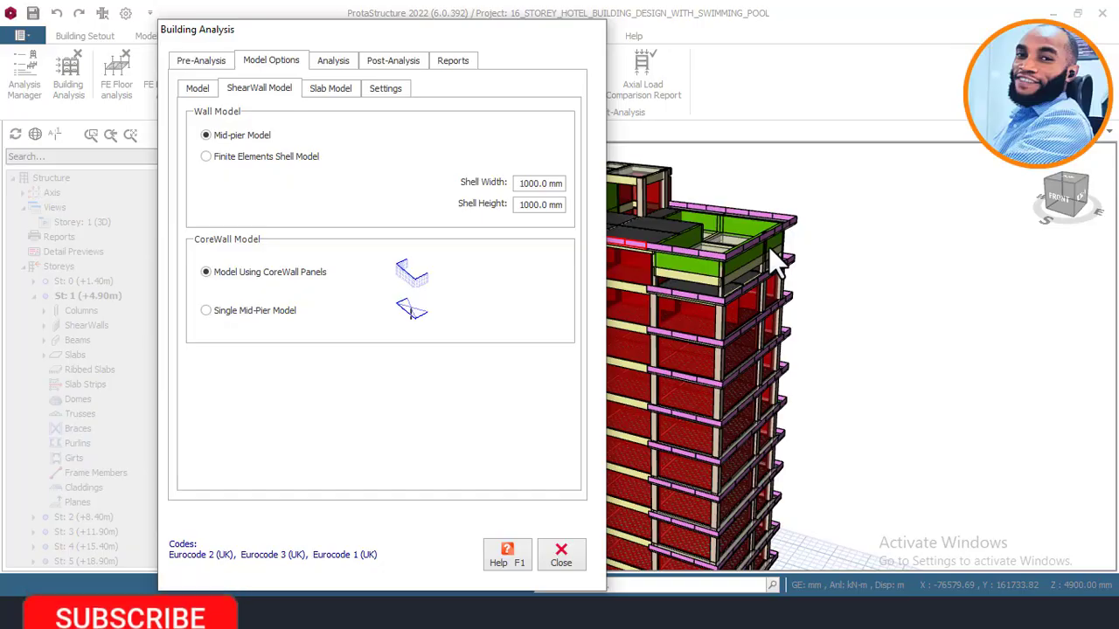
click(231, 160)
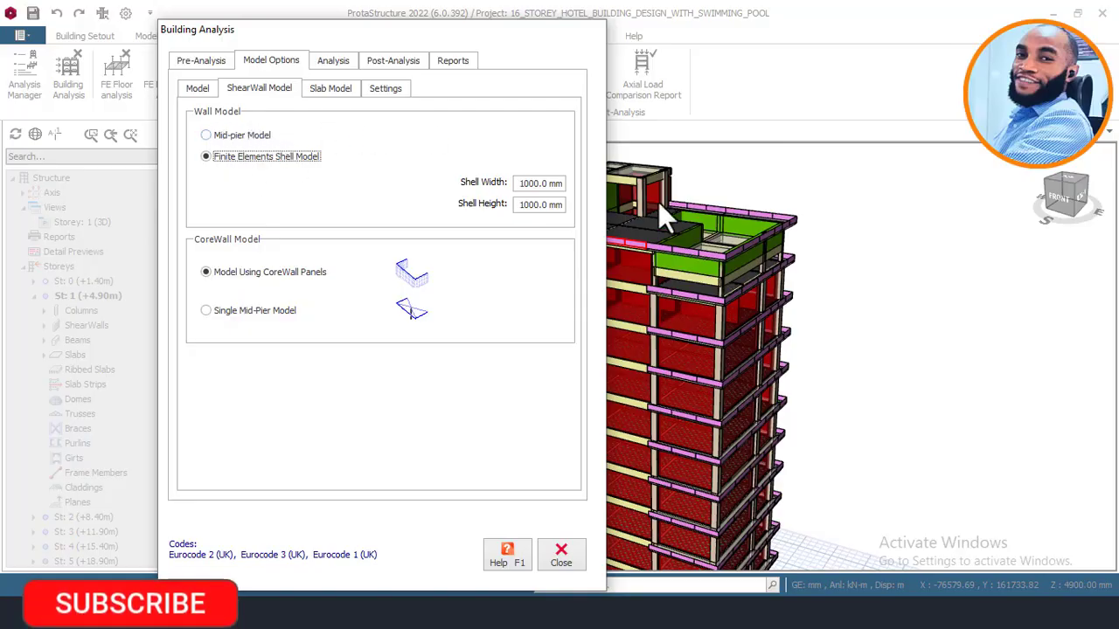
drag(421, 29, 397, 43)
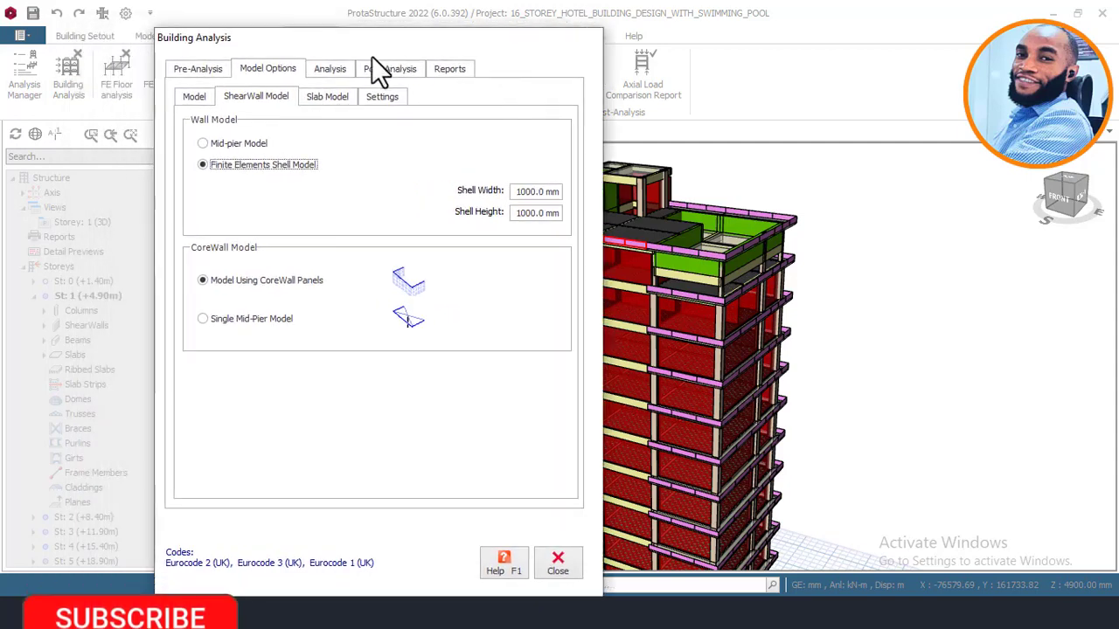
Step: Set the default concrete column material to C20/25 and apply it to all members of that material class in the storey
click(199, 65)
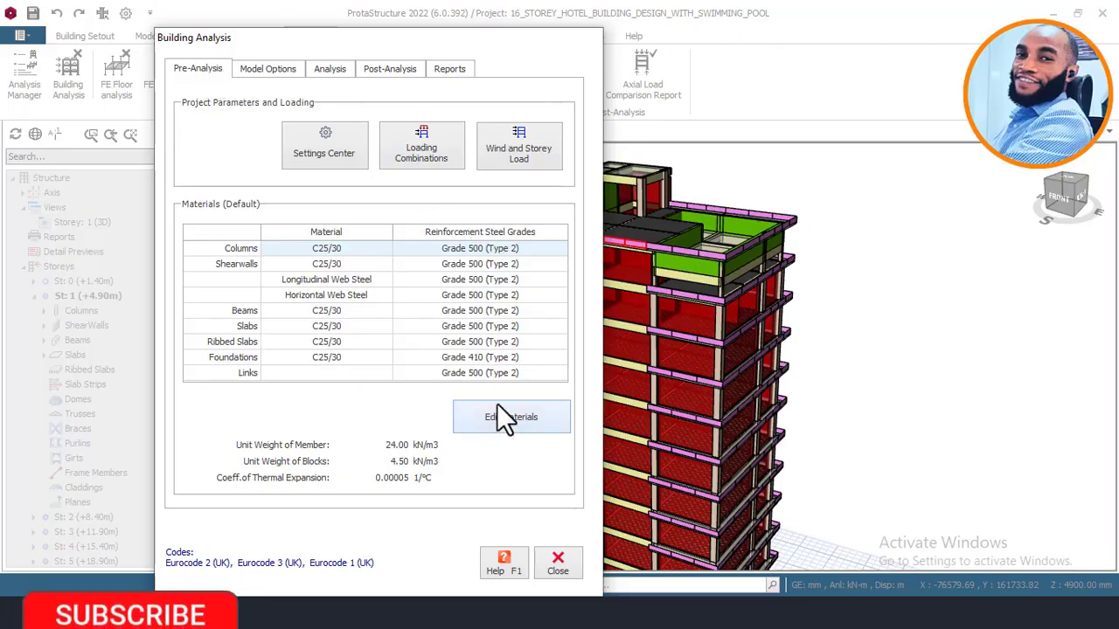
click(501, 425)
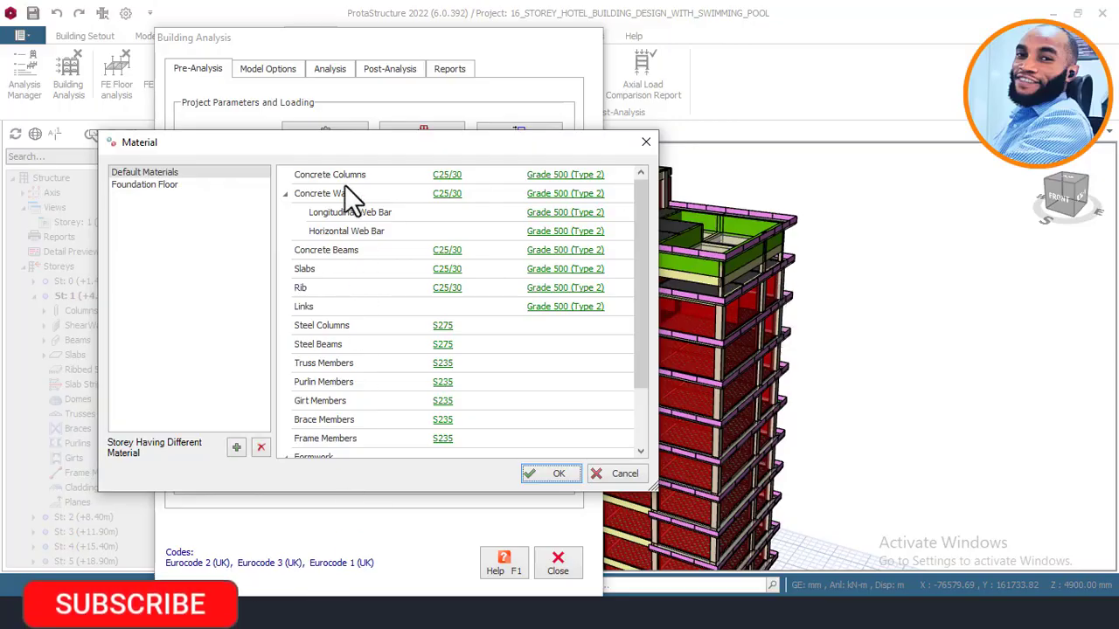
drag(340, 150, 482, 119)
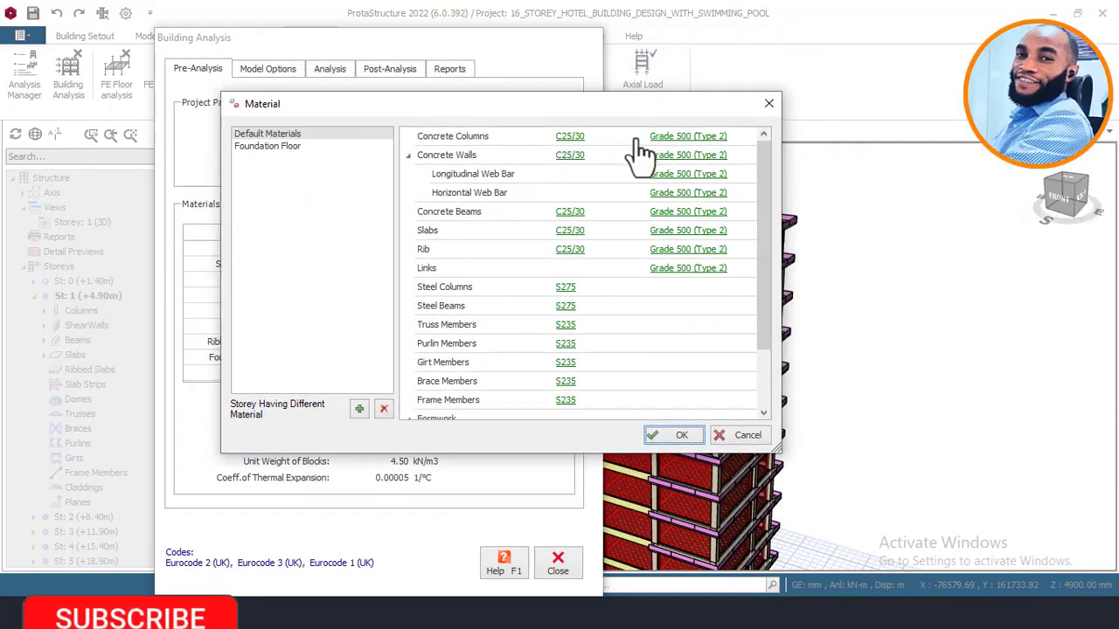
click(570, 137)
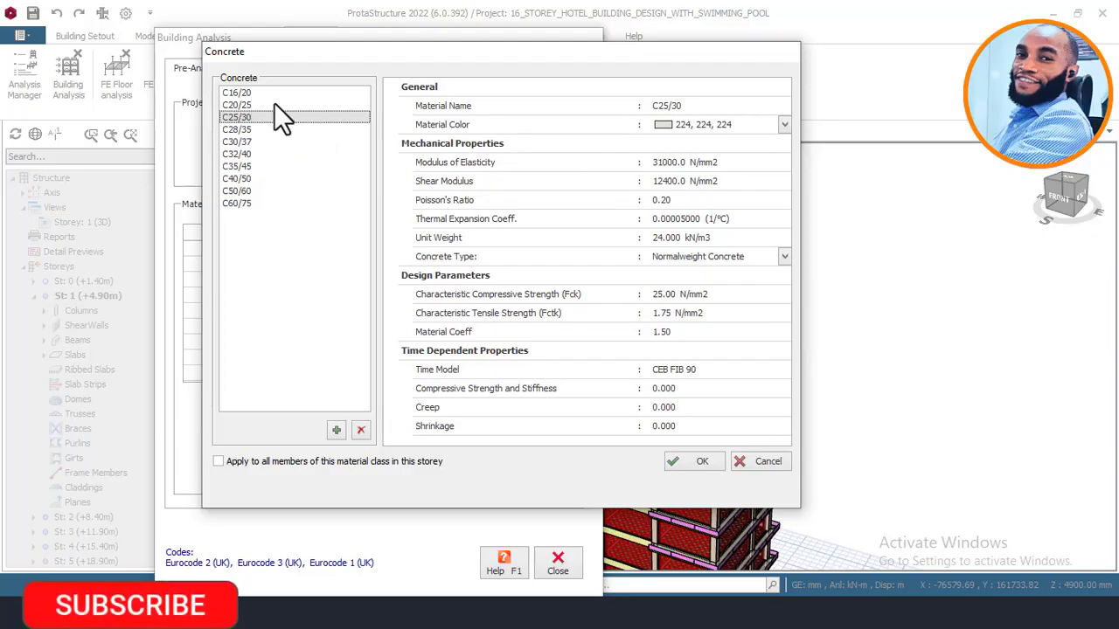
click(244, 106)
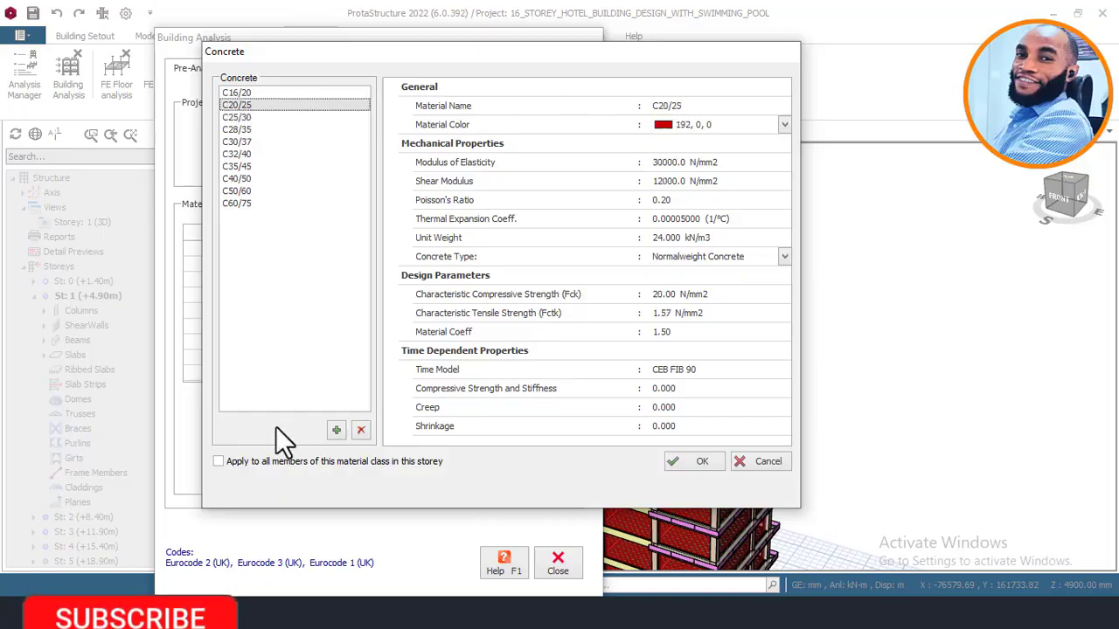
click(243, 464)
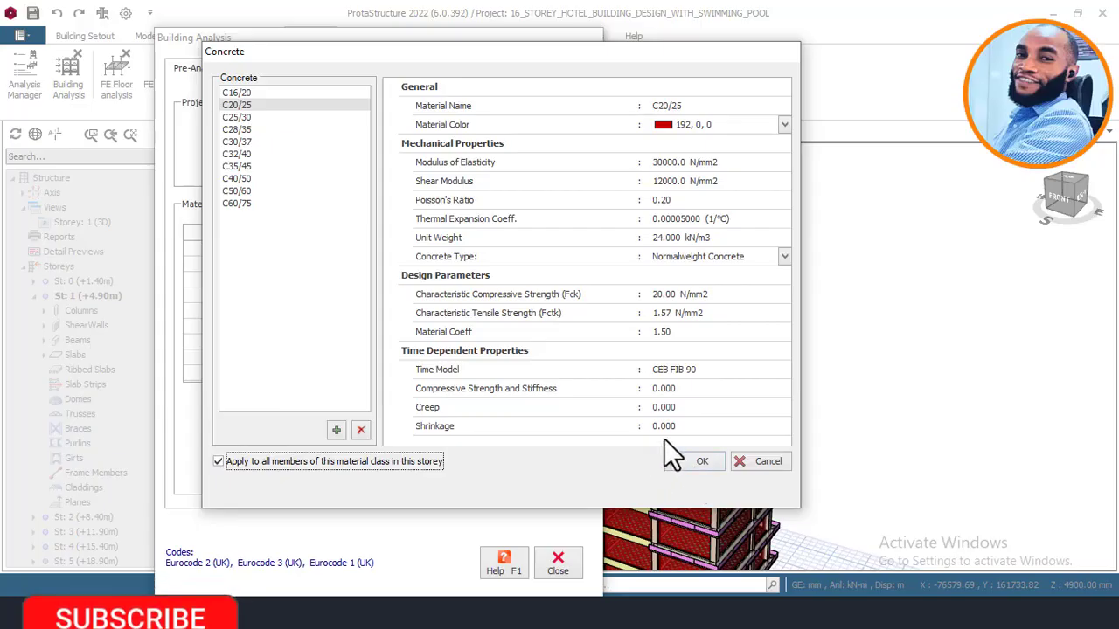
click(699, 461)
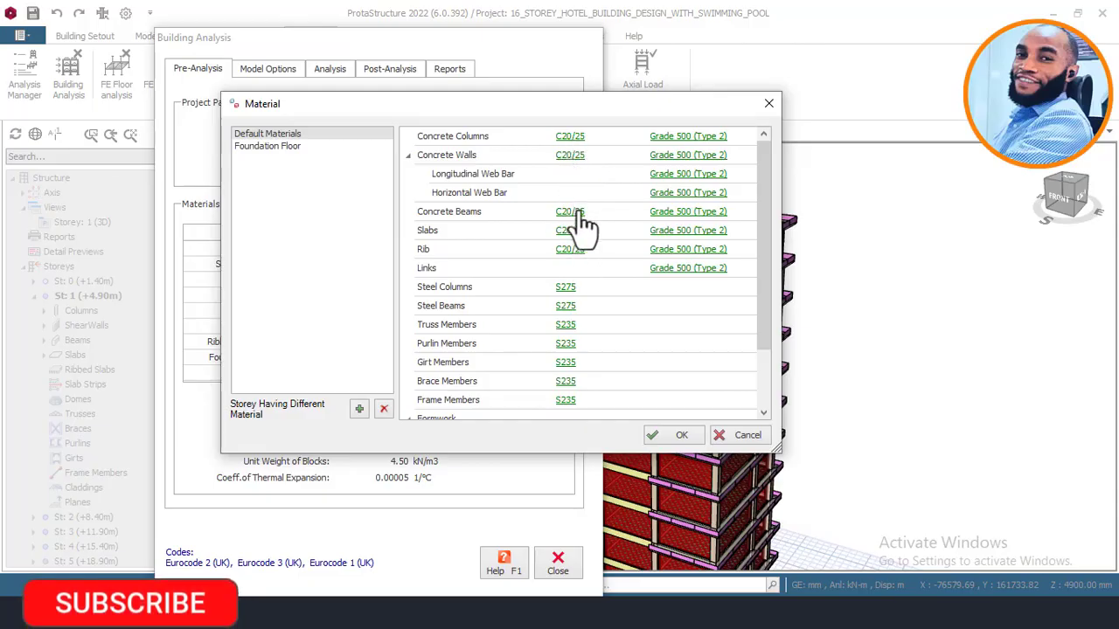
Step: Choose Grade 410 (Type 2) rebar for concrete columns and enable applying it to all members of this material class in the storey
click(684, 139)
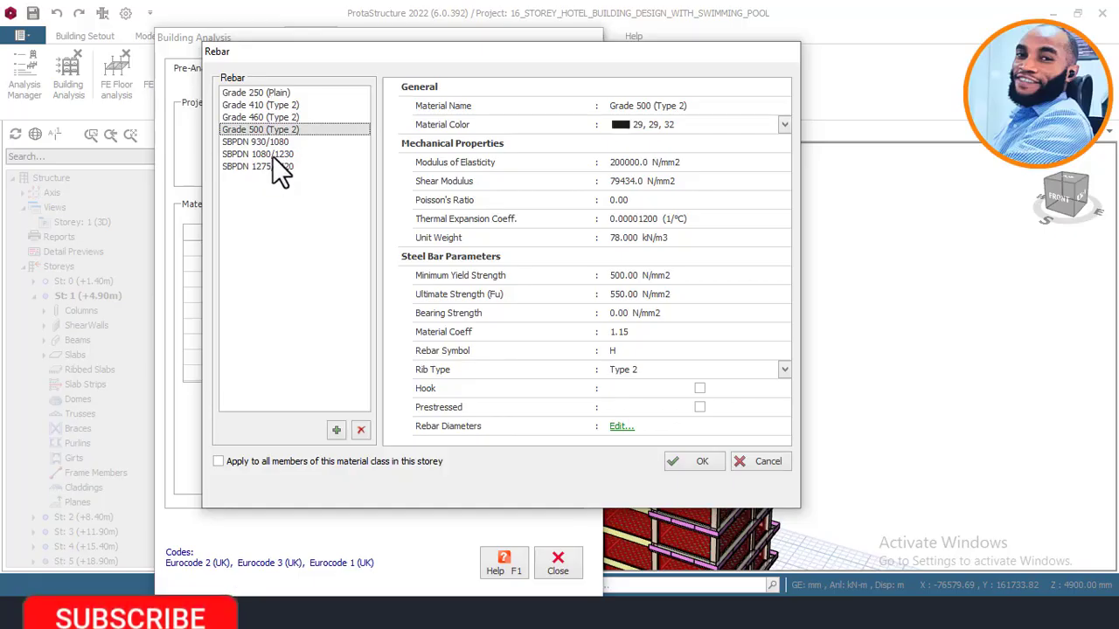
click(276, 106)
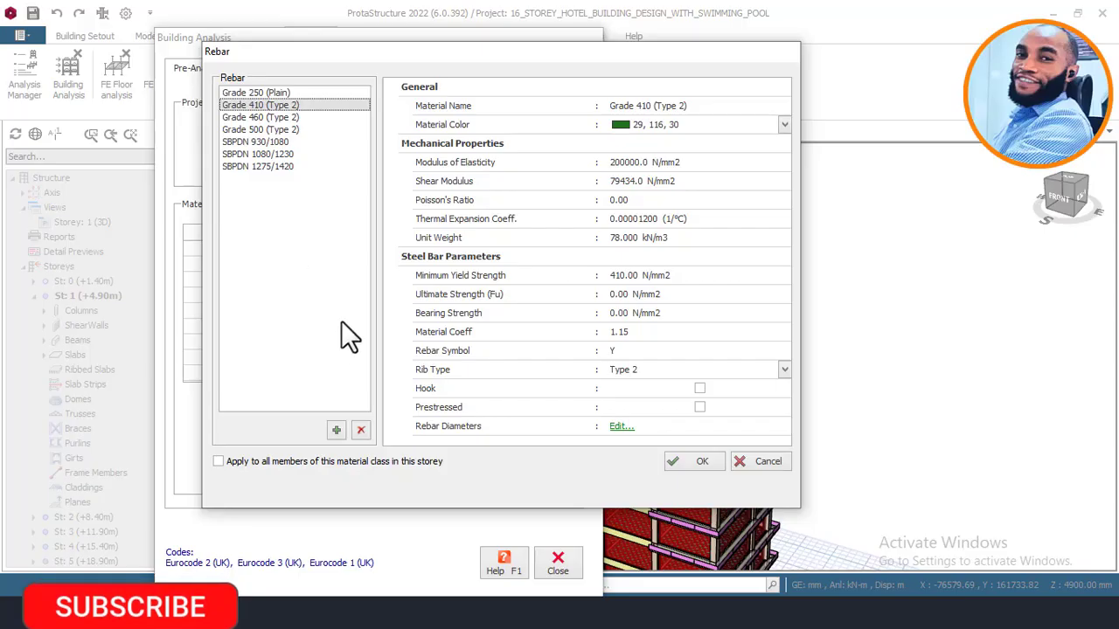
click(243, 463)
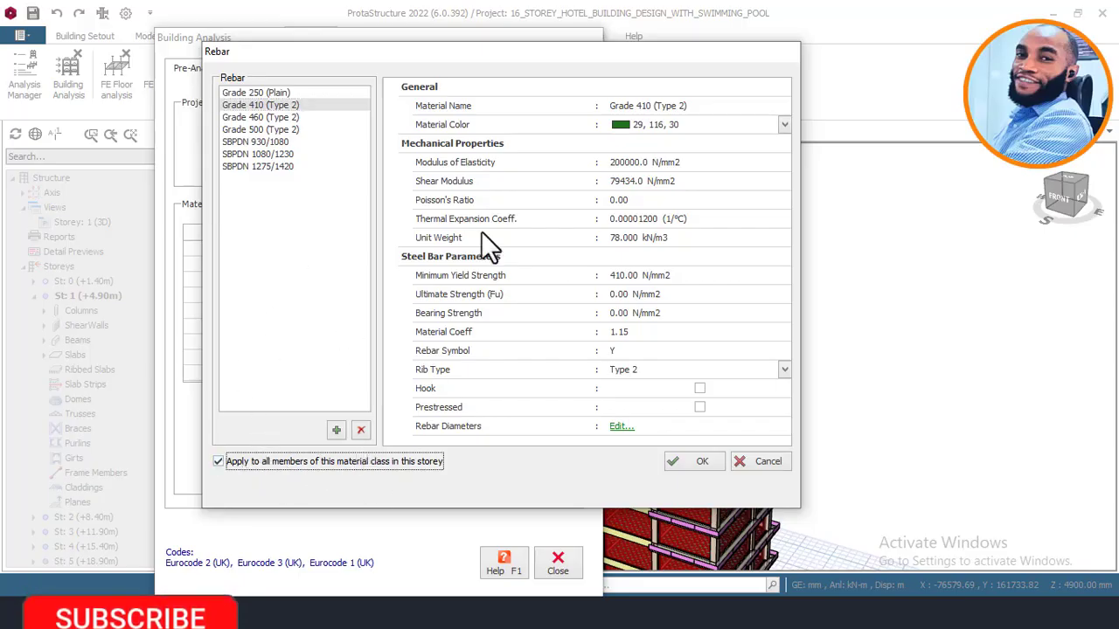
Step: Open the Grade 410 (Type 2) rebar diameter table and review the bar sizes enabled for columns
click(621, 426)
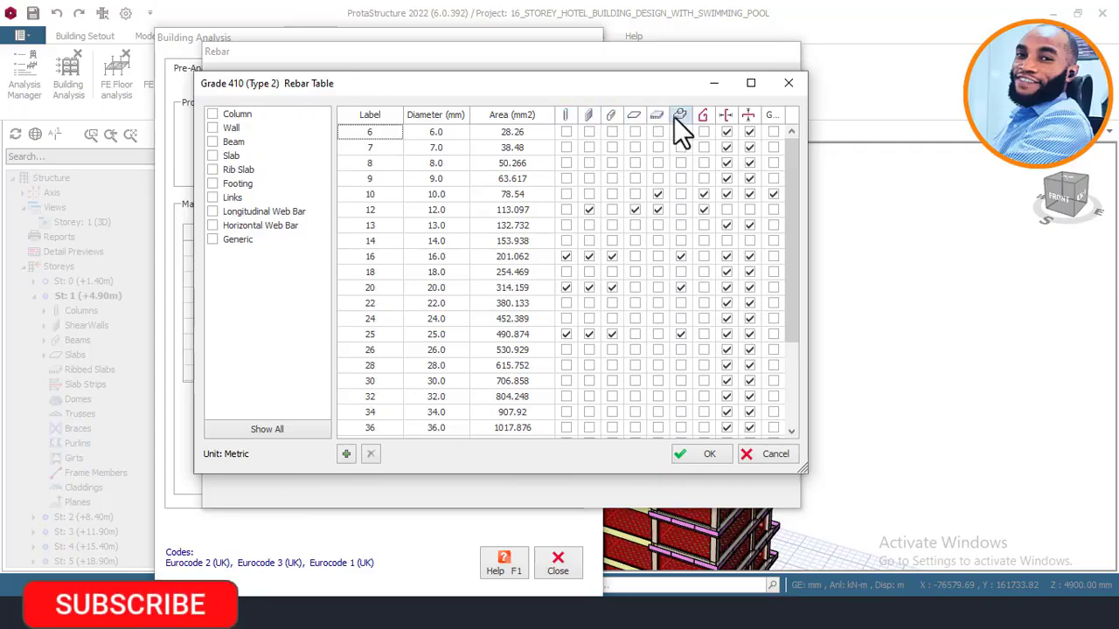
mouse_move(643, 81)
mouse_down()
mouse_move(489, 76)
mouse_move(624, 77)
mouse_up()
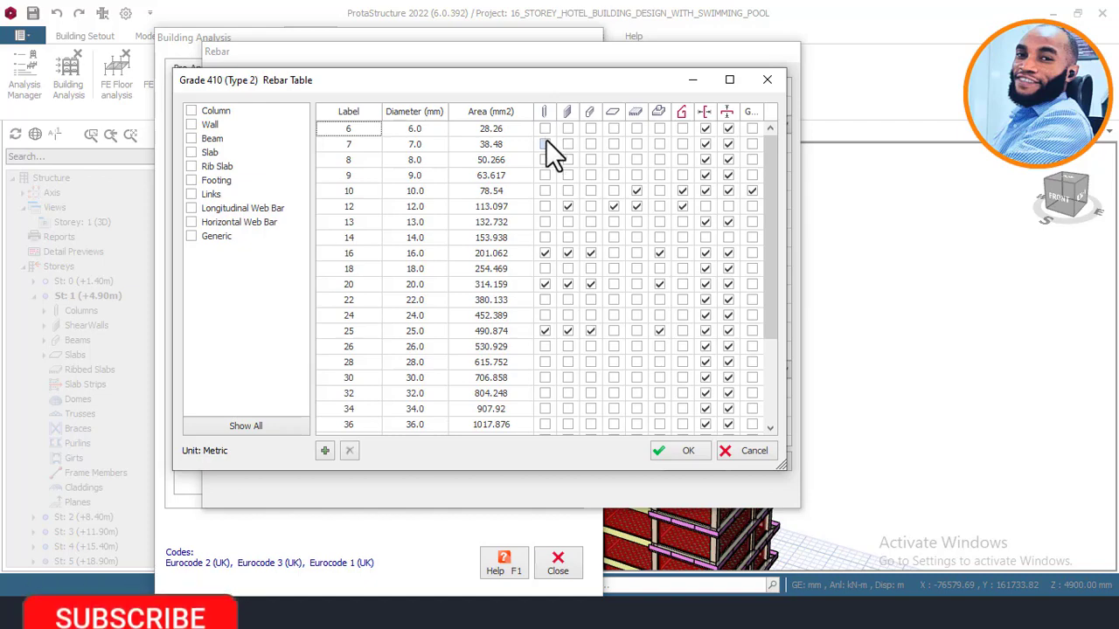
click(568, 206)
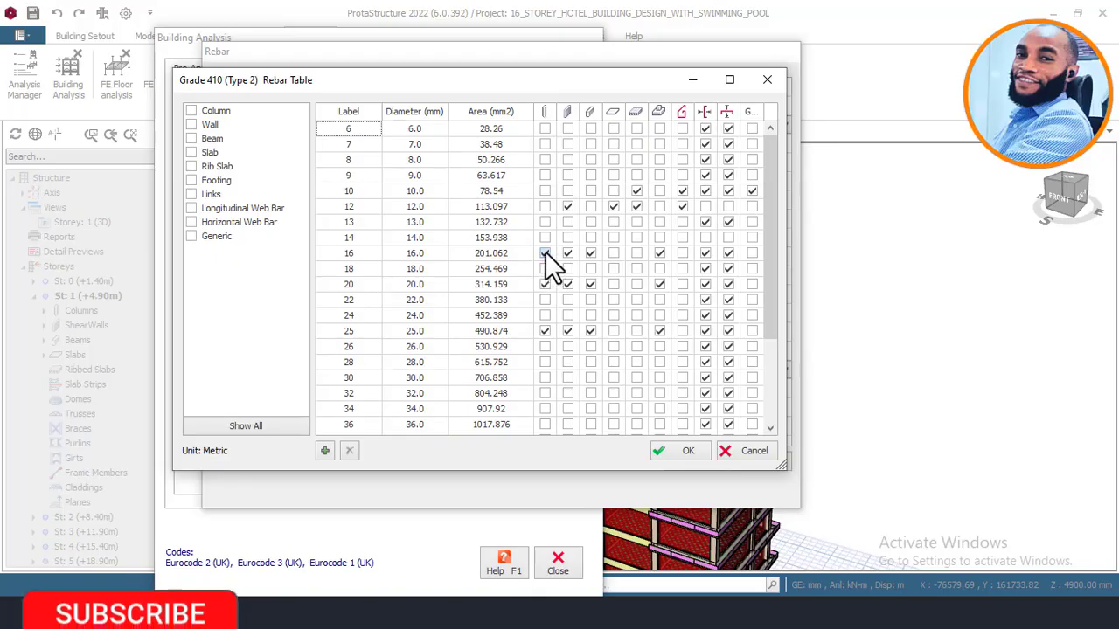
click(545, 253)
click(545, 254)
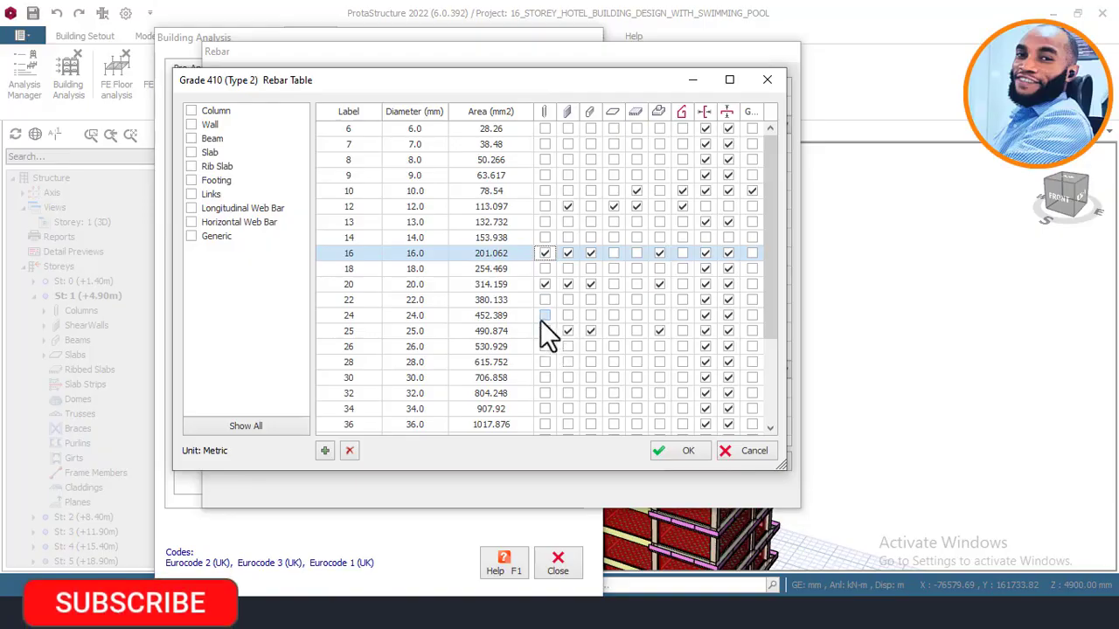
click(544, 254)
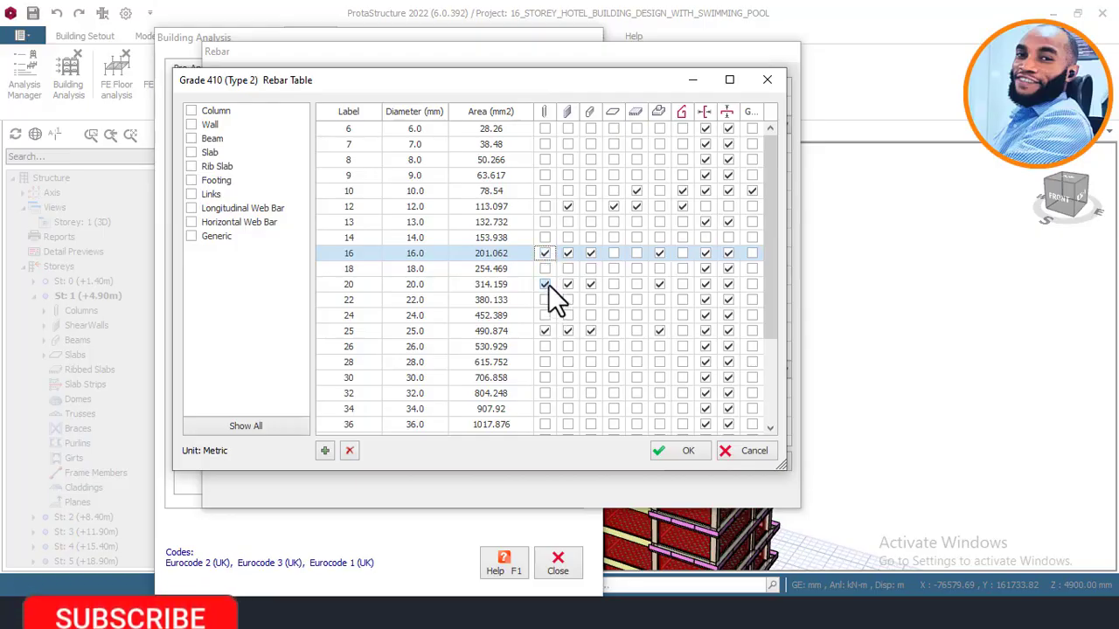
click(546, 285)
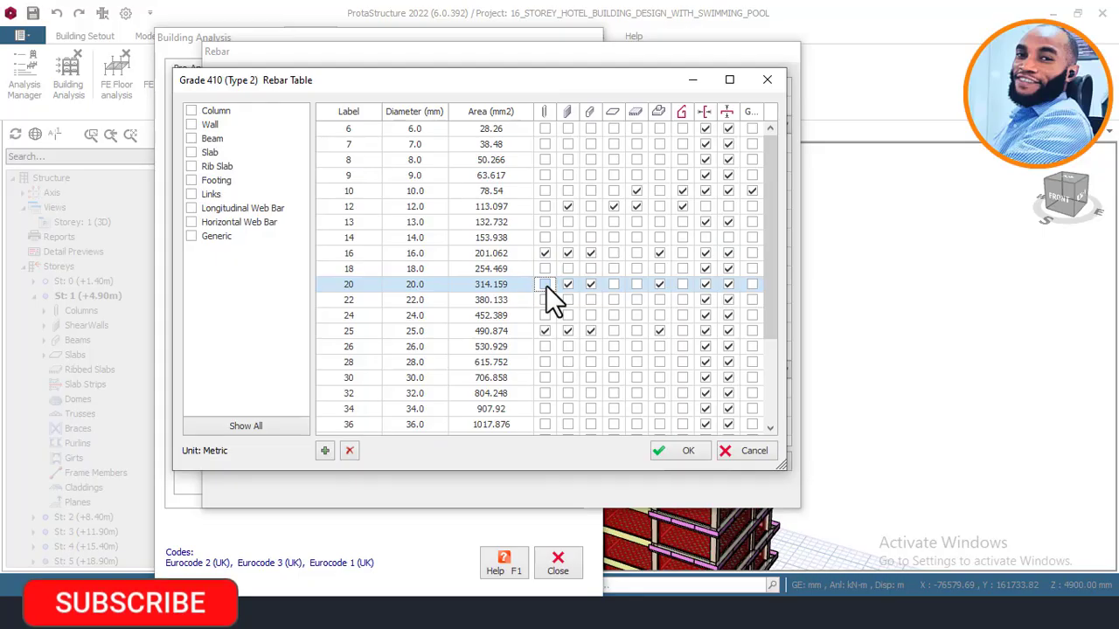
click(546, 331)
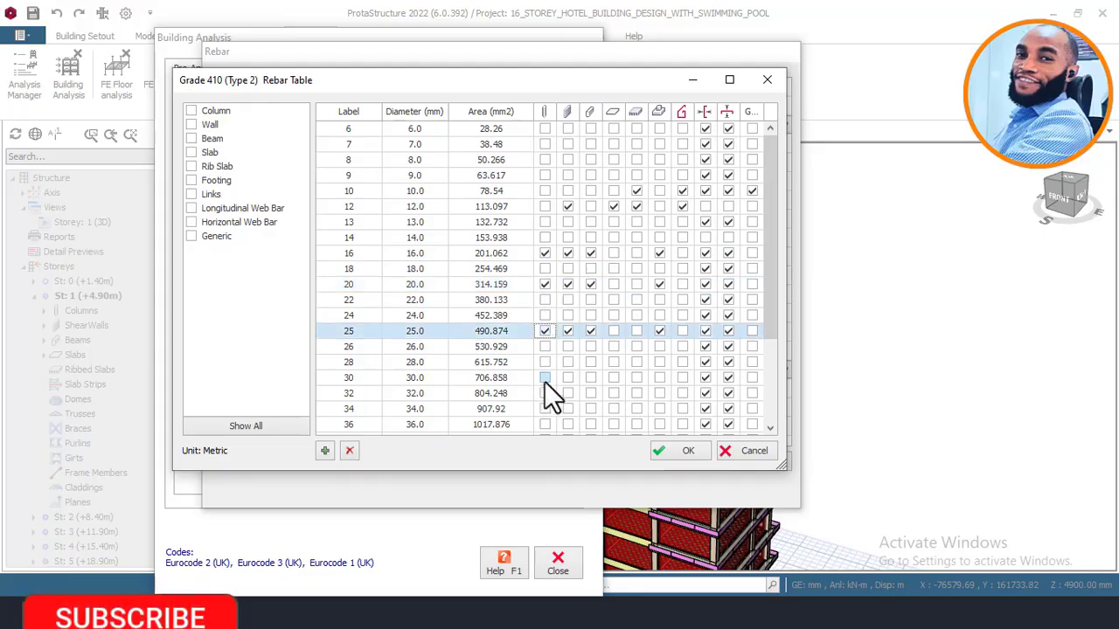
click(545, 331)
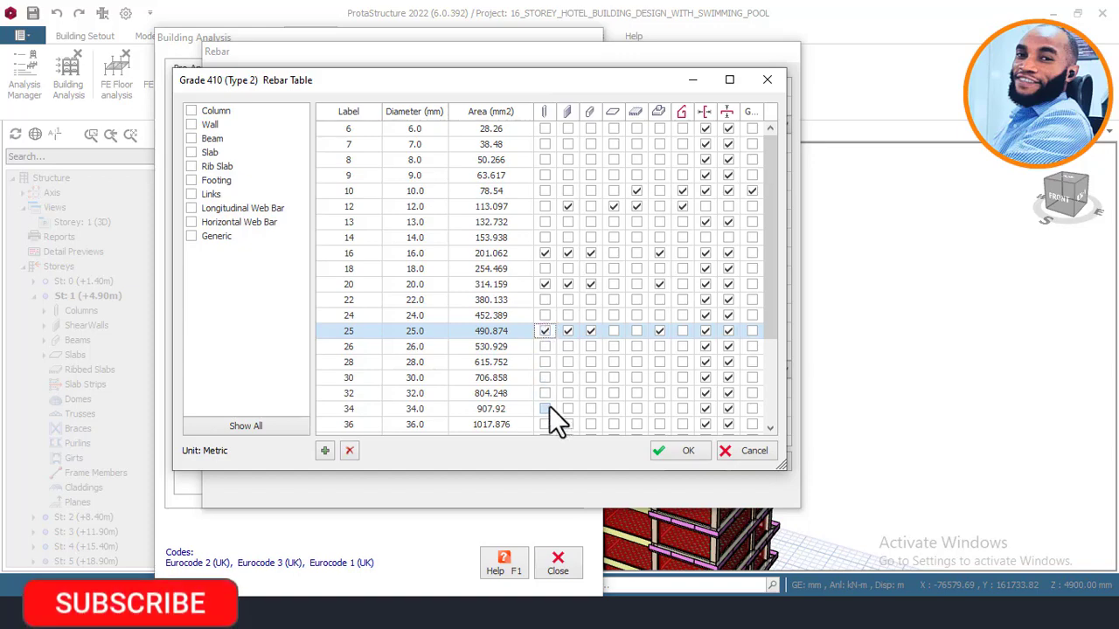
click(545, 332)
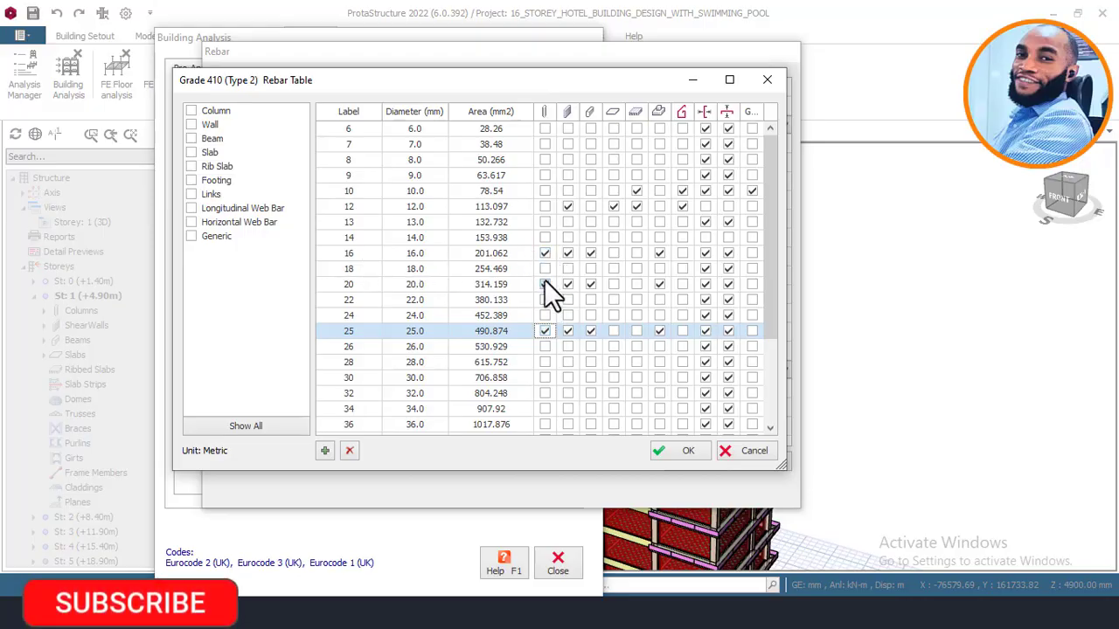
click(544, 159)
click(544, 174)
click(542, 185)
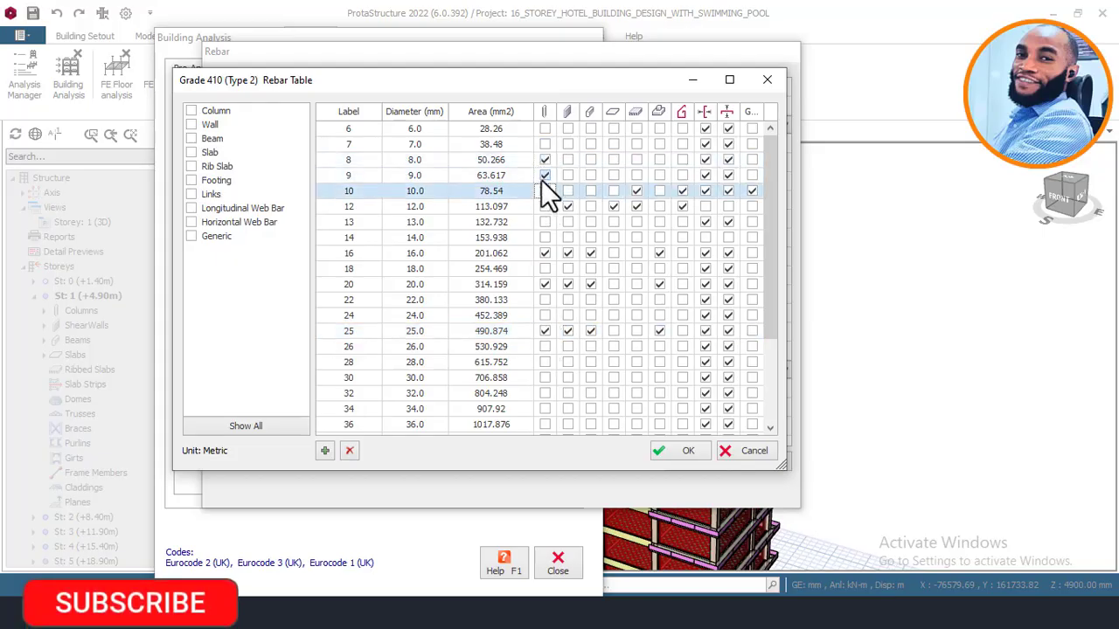
click(543, 176)
click(545, 160)
click(544, 189)
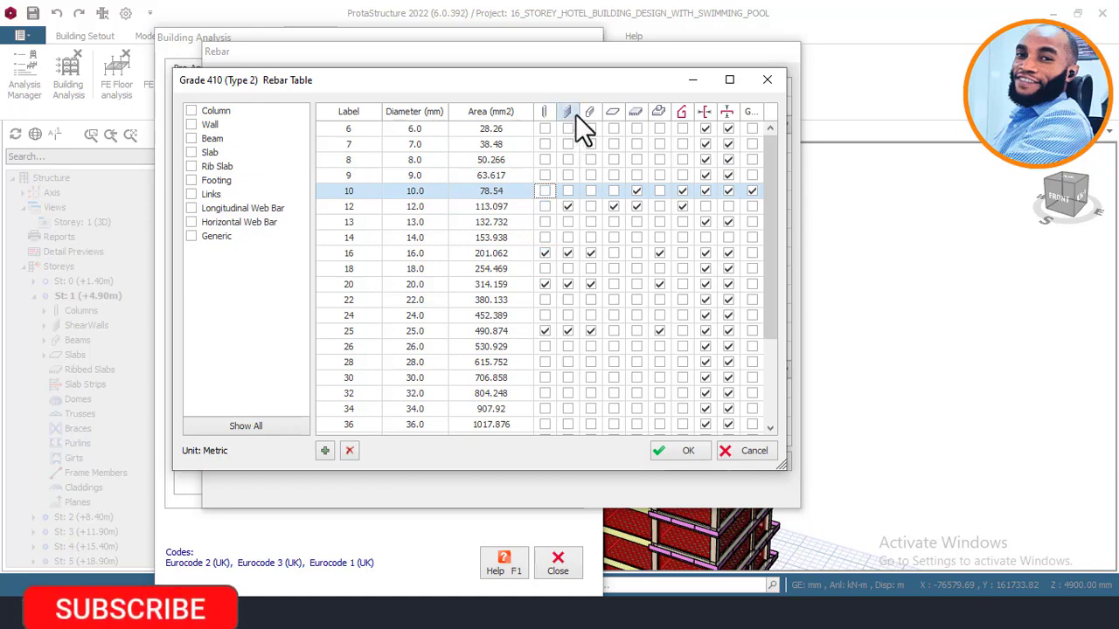
Step: Review the bar diameters enabled for walls and beams in the Grade 410 rebar table
click(567, 206)
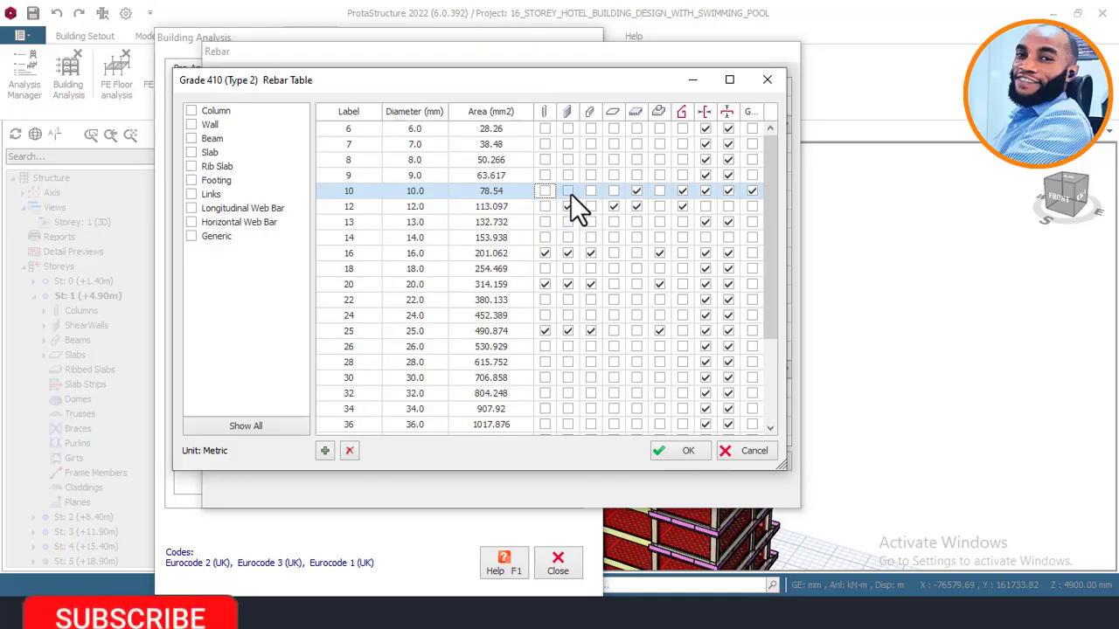
click(567, 206)
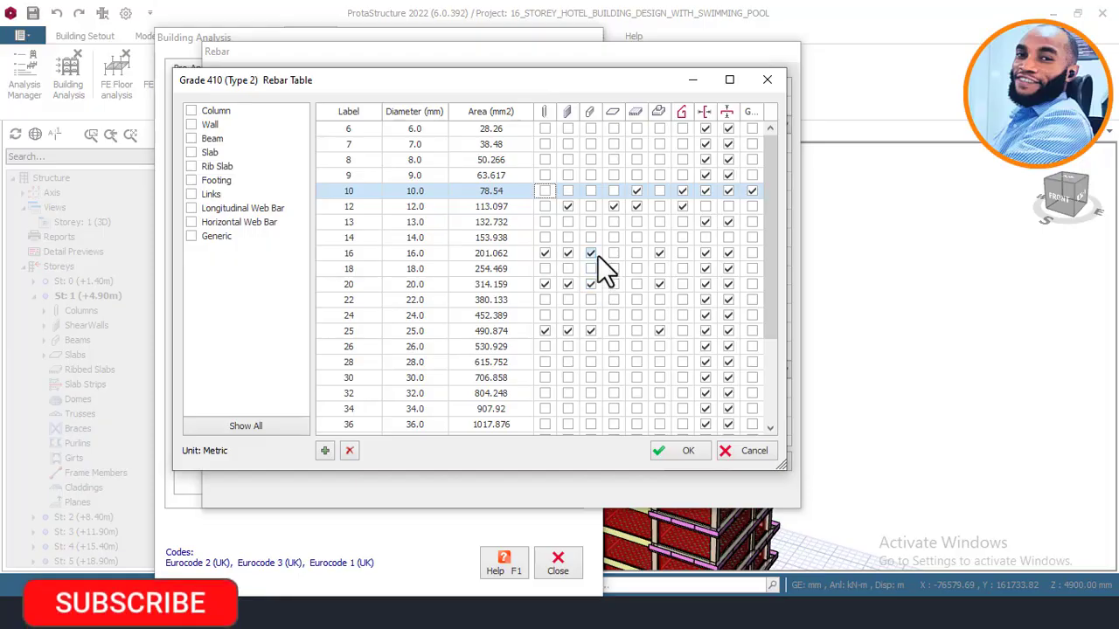
click(592, 287)
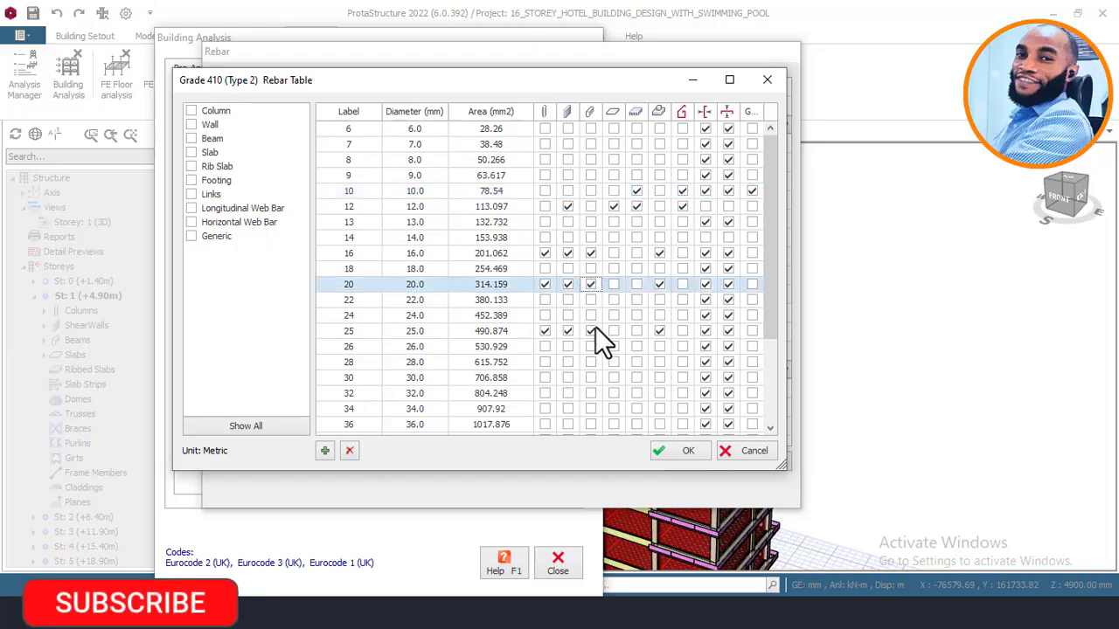
click(593, 330)
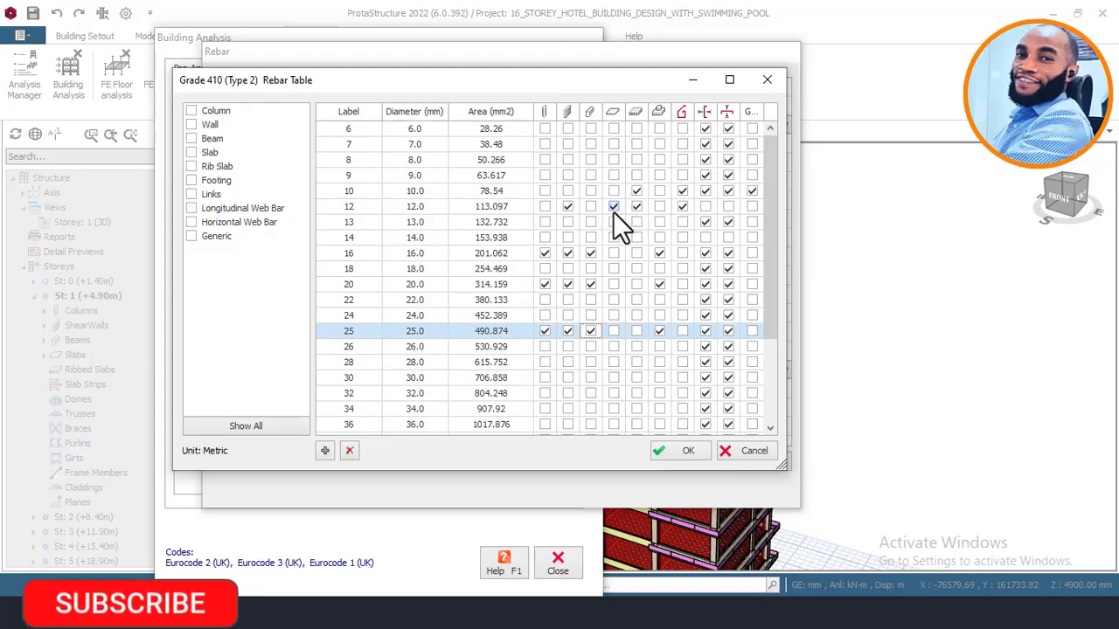
Step: Disable the 10 mm and 12 mm bar diameters for rib slabs in the Grade 410 rebar table
click(567, 207)
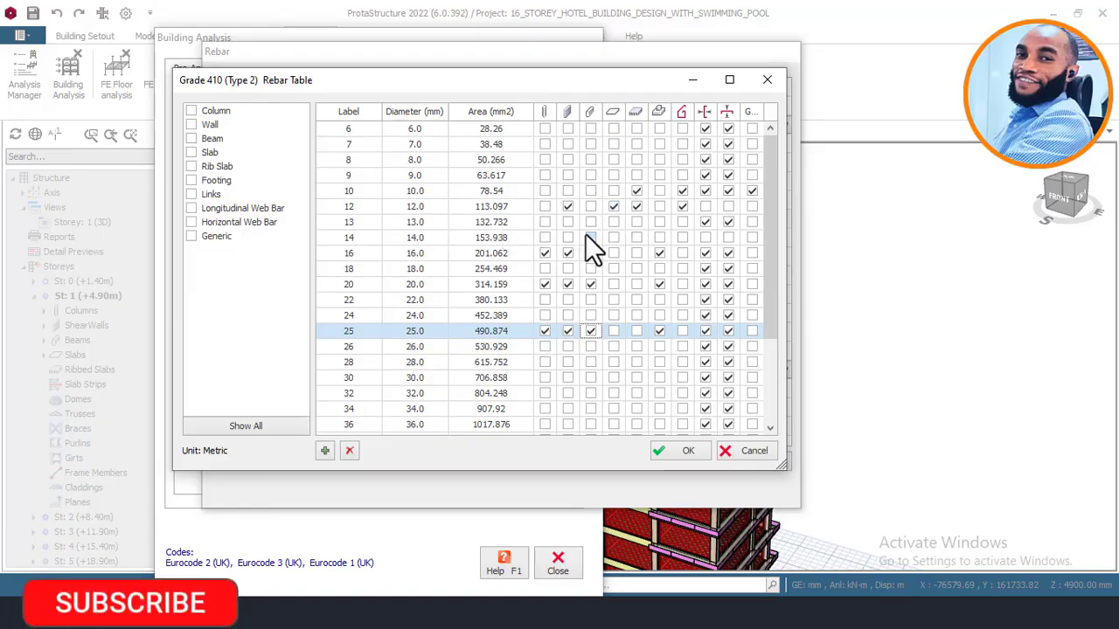
click(635, 206)
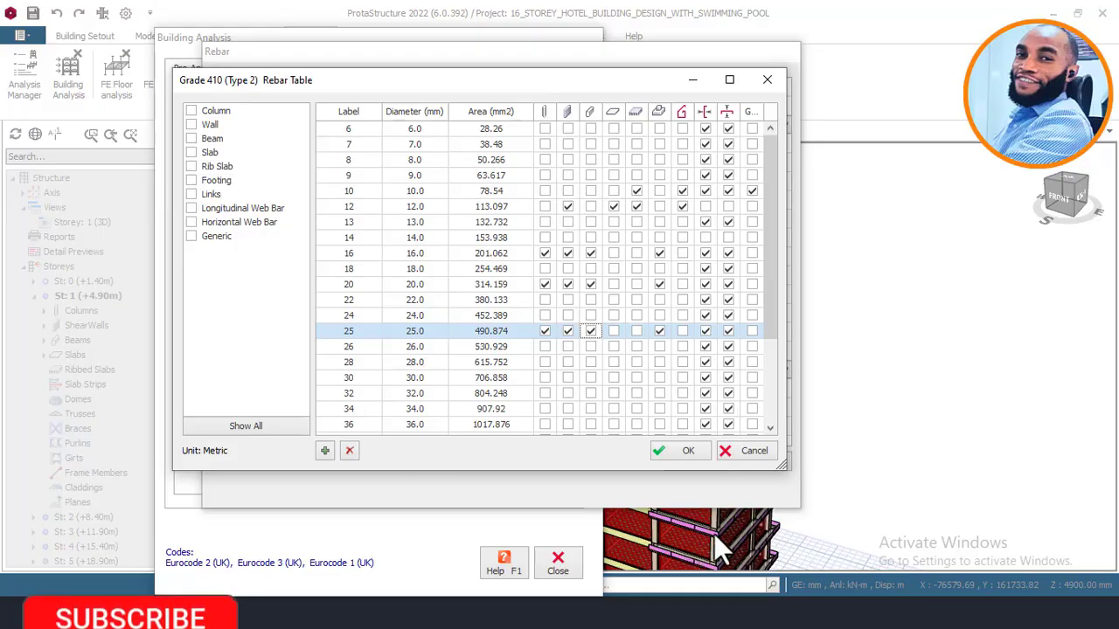
click(637, 192)
click(637, 209)
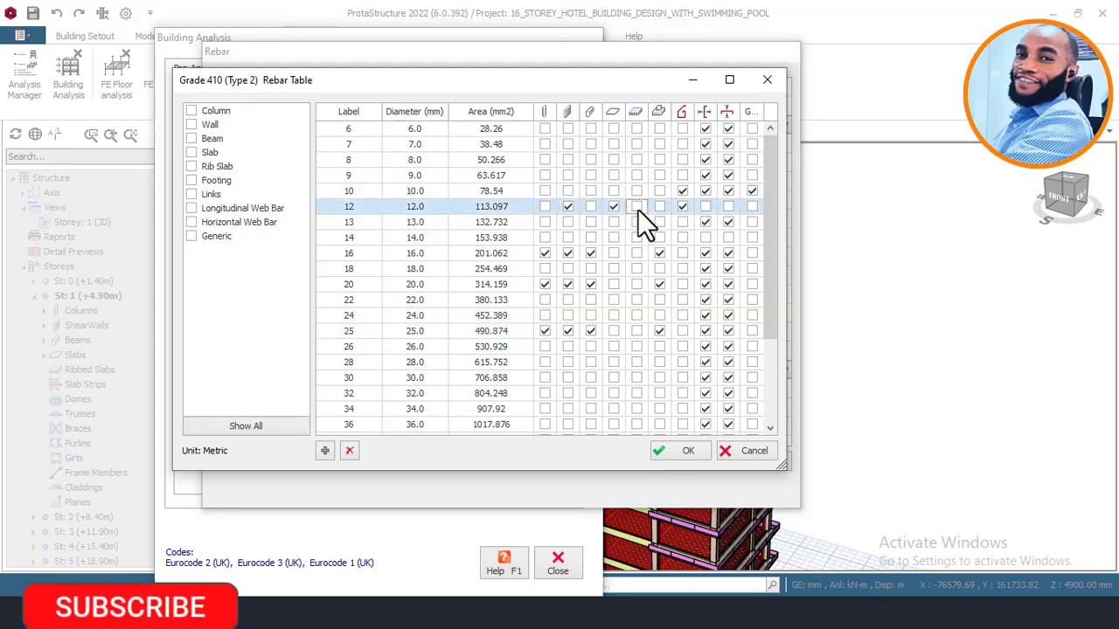
Step: Re-enable the 10 mm and 12 mm bar diameters for rib slabs in the Grade 410 rebar table
click(637, 191)
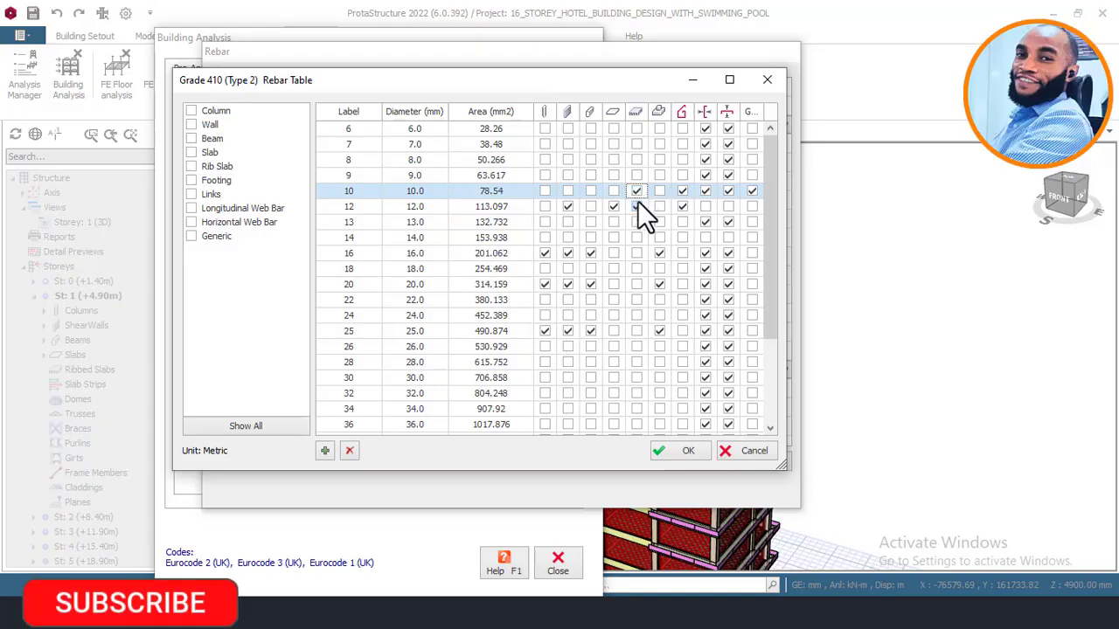
click(636, 205)
Step: Disable the 16 mm, 20 mm and 25 mm bar diameters for footings and enable them again
click(659, 254)
click(658, 283)
click(659, 332)
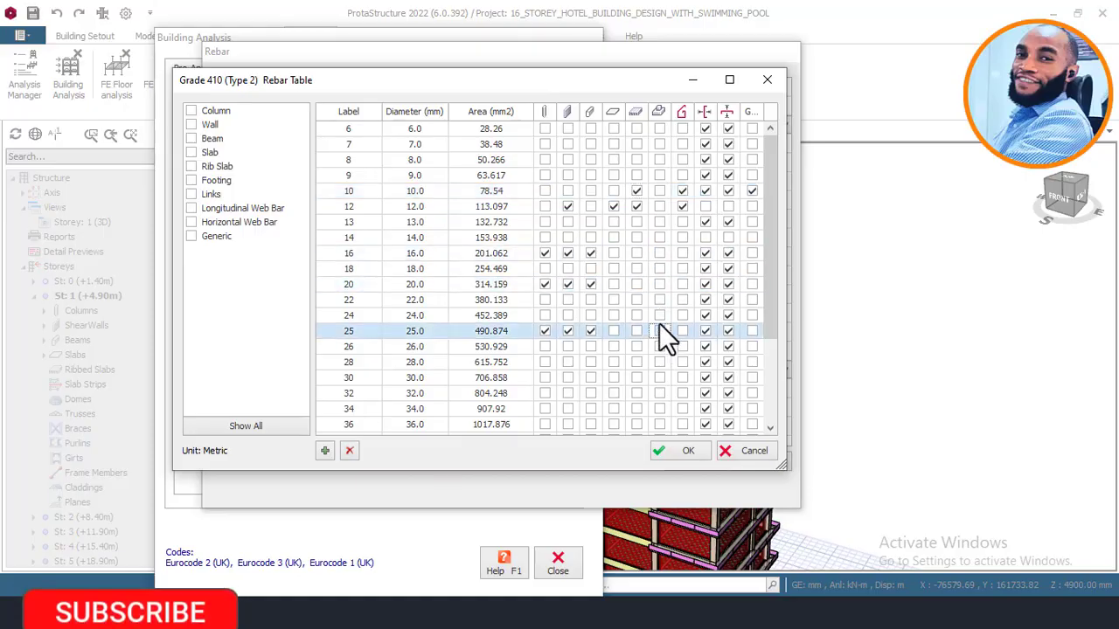
click(660, 252)
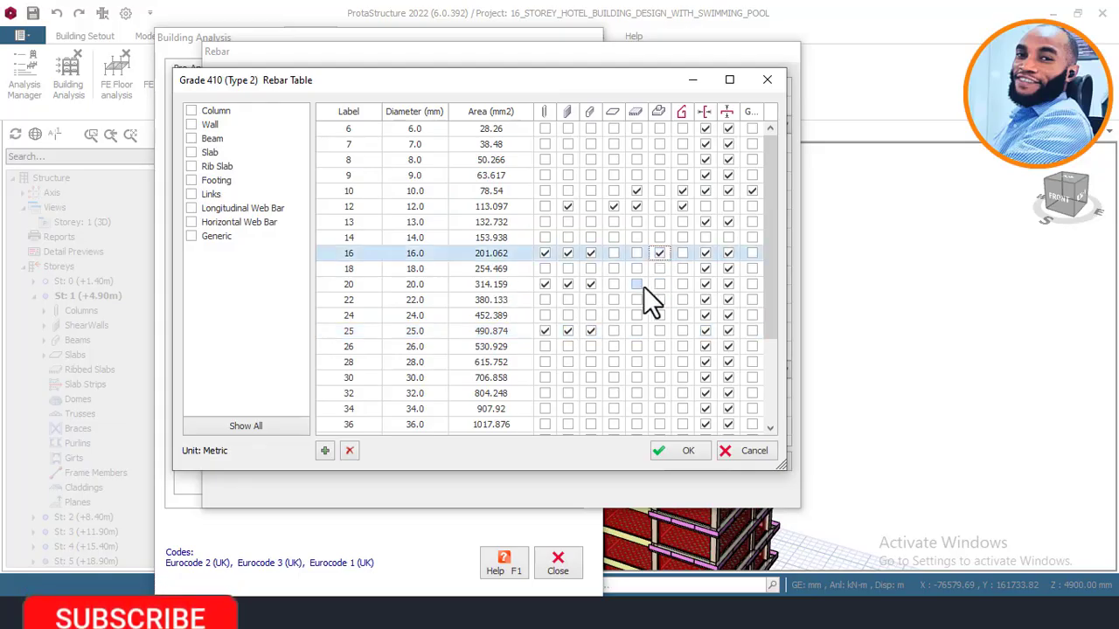
click(659, 284)
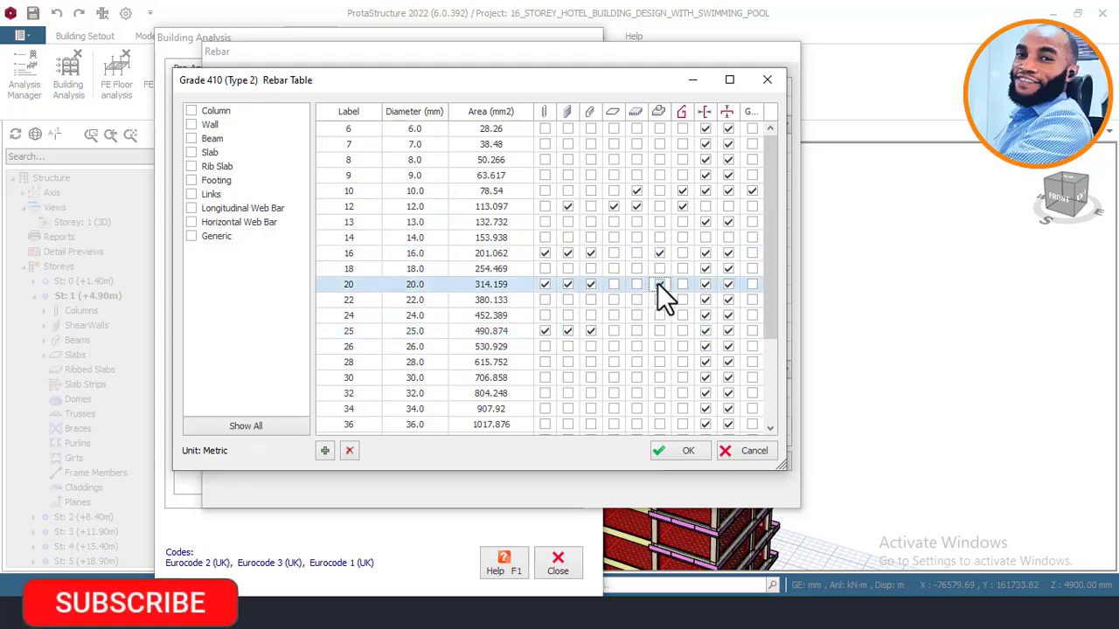
click(655, 331)
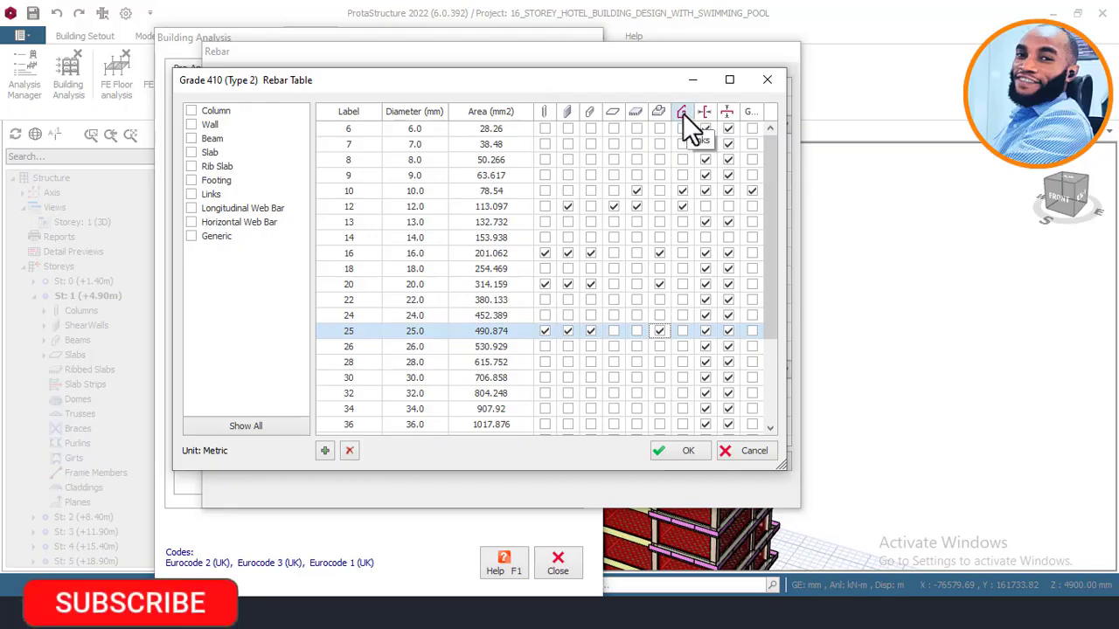
Step: Review the bar diameters enabled for links, columns and slabs in the Grade 410 rebar table
click(685, 193)
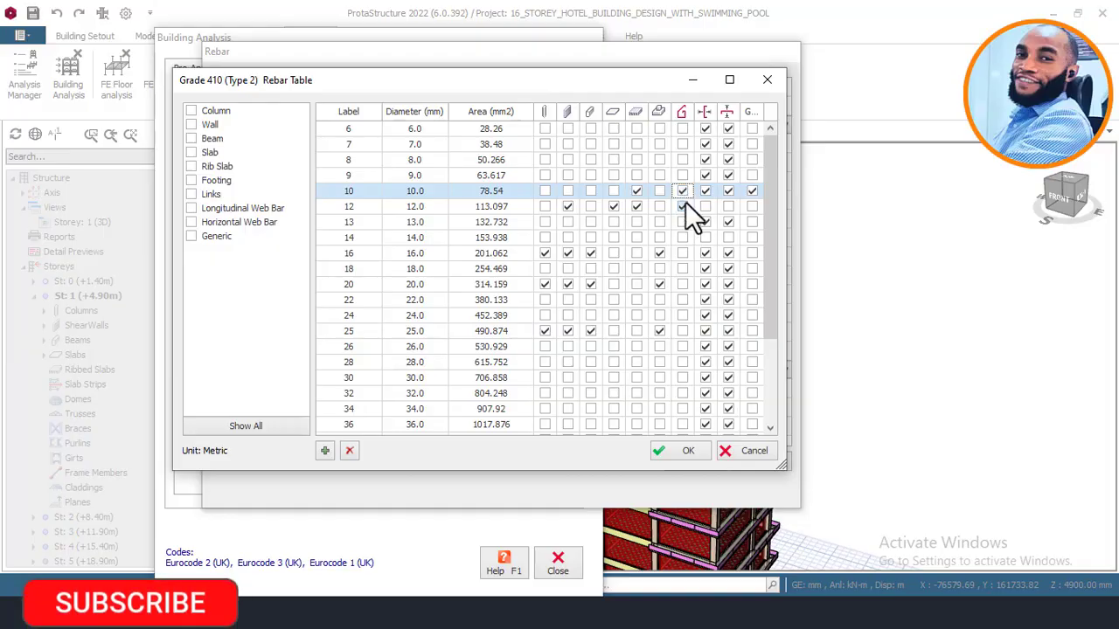
click(685, 203)
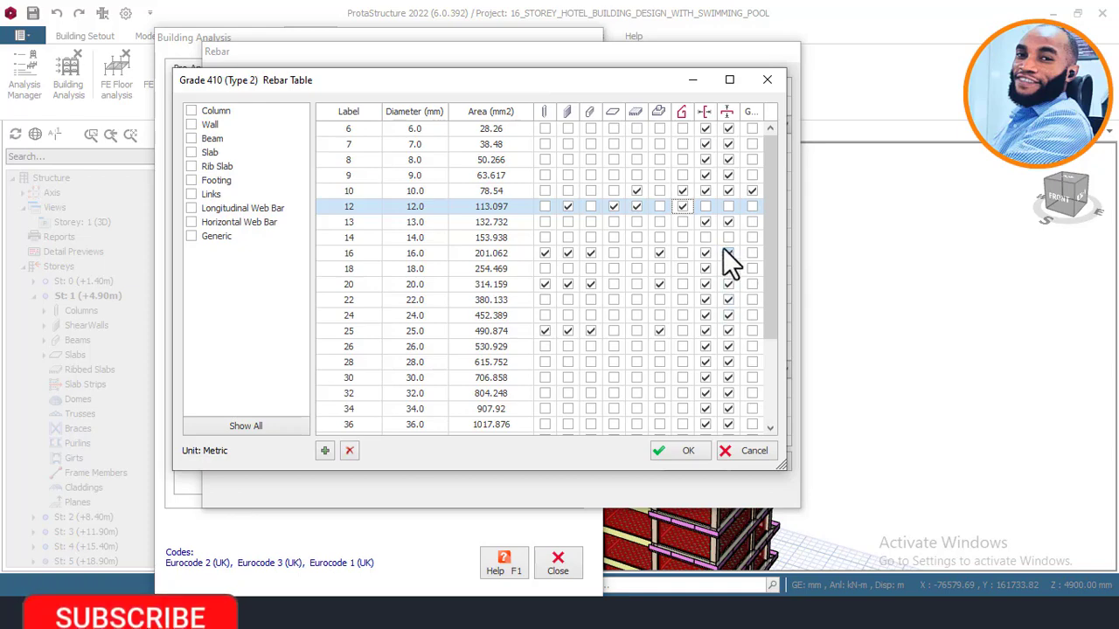
click(545, 252)
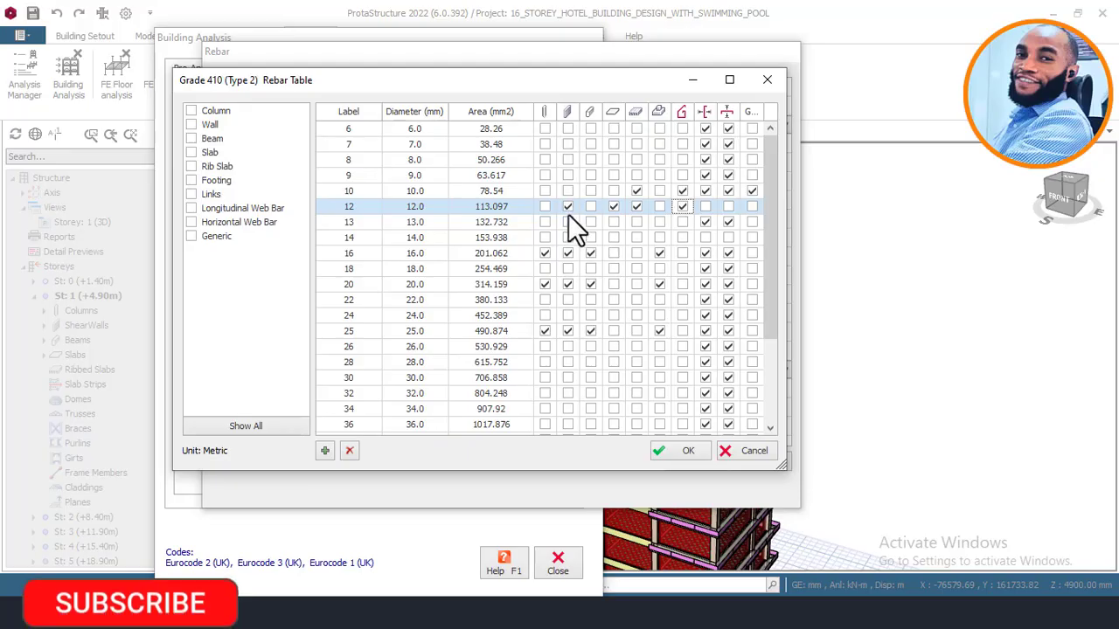
click(613, 206)
Step: Accept the Grade 410 (Type 2) rebar table, the rebar grade and the default material assignments
click(674, 452)
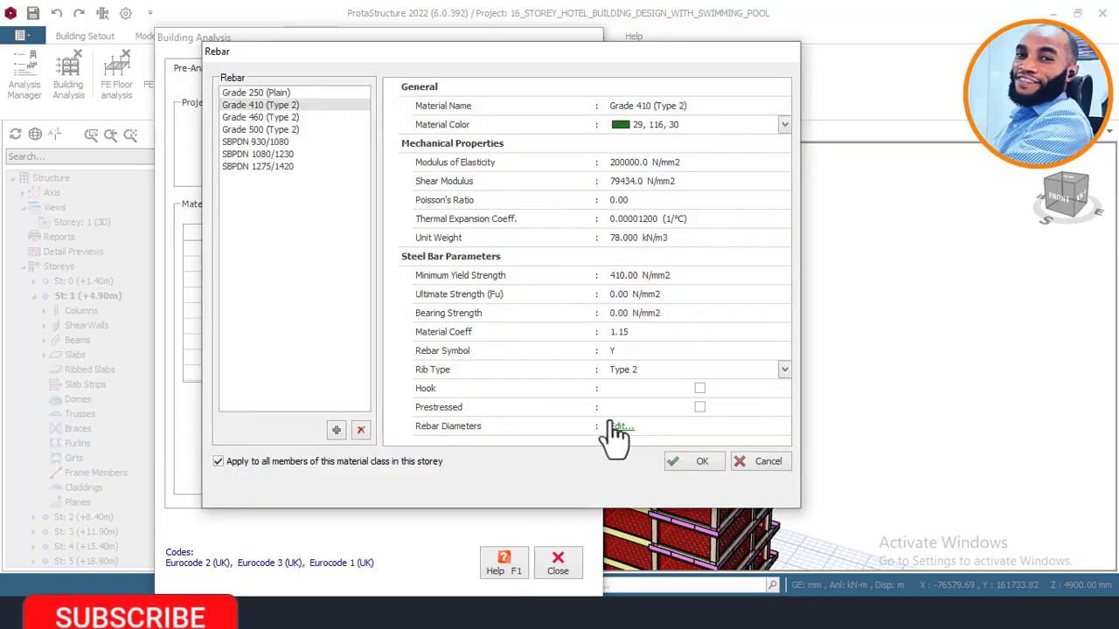
click(691, 462)
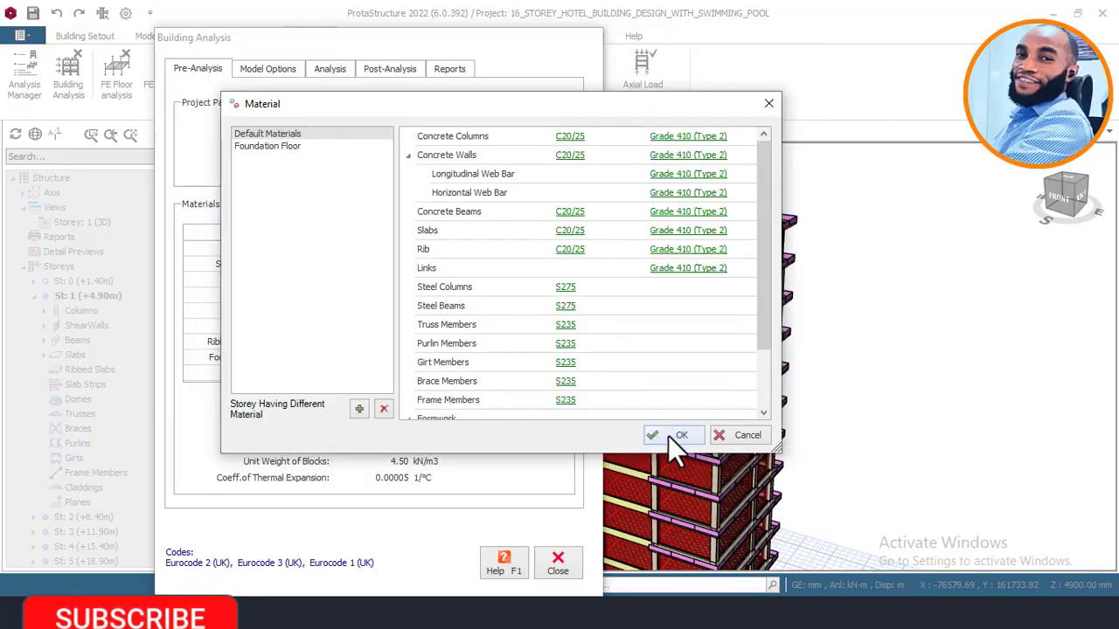
click(670, 436)
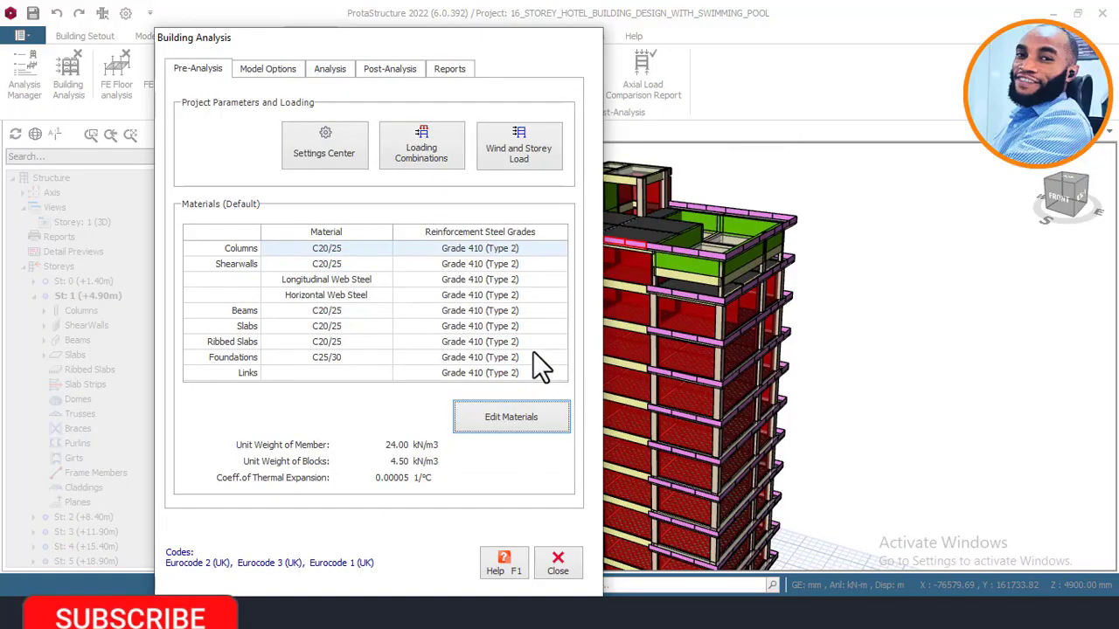
click(483, 409)
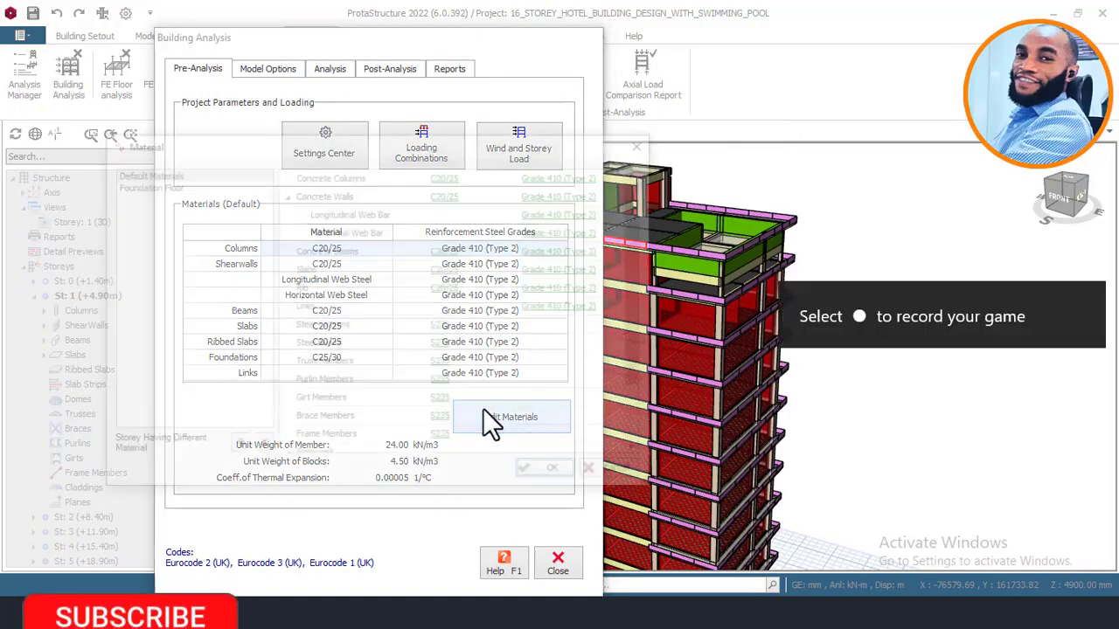
click(542, 469)
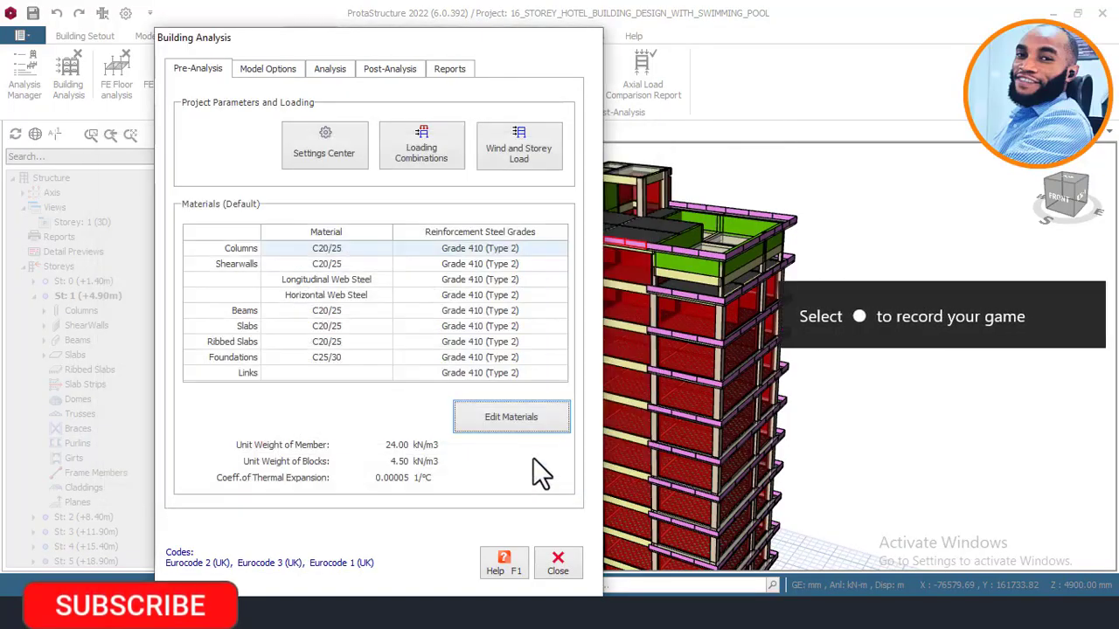
Step: Run the Building Model Check on all storeys with every overlap, axis, zero-length and repeating-label check enabled
drag(384, 36, 437, 41)
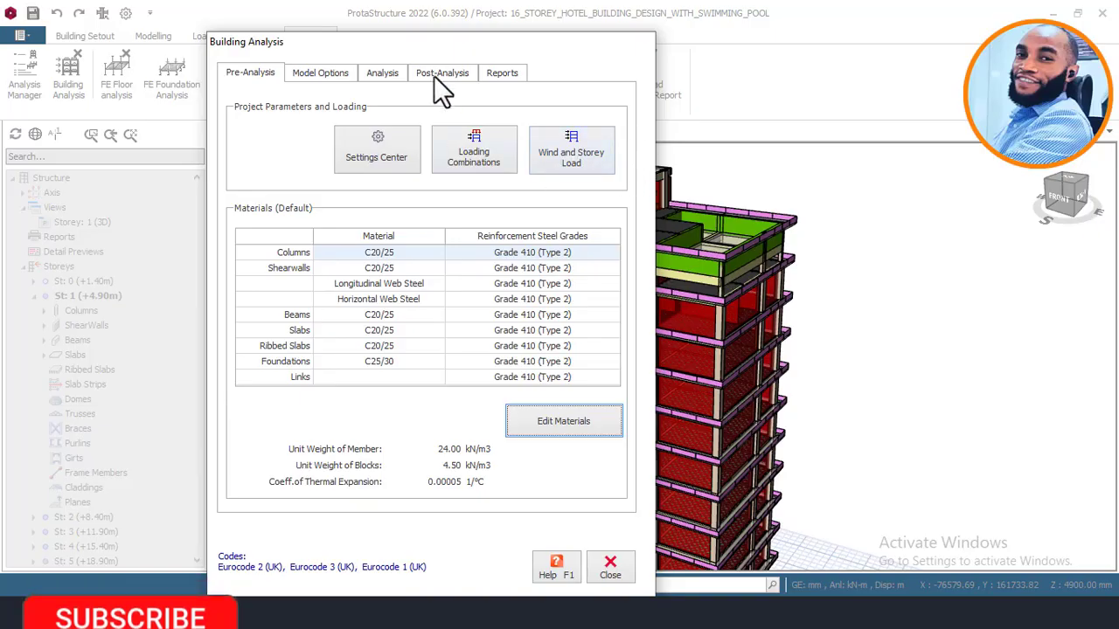
click(385, 76)
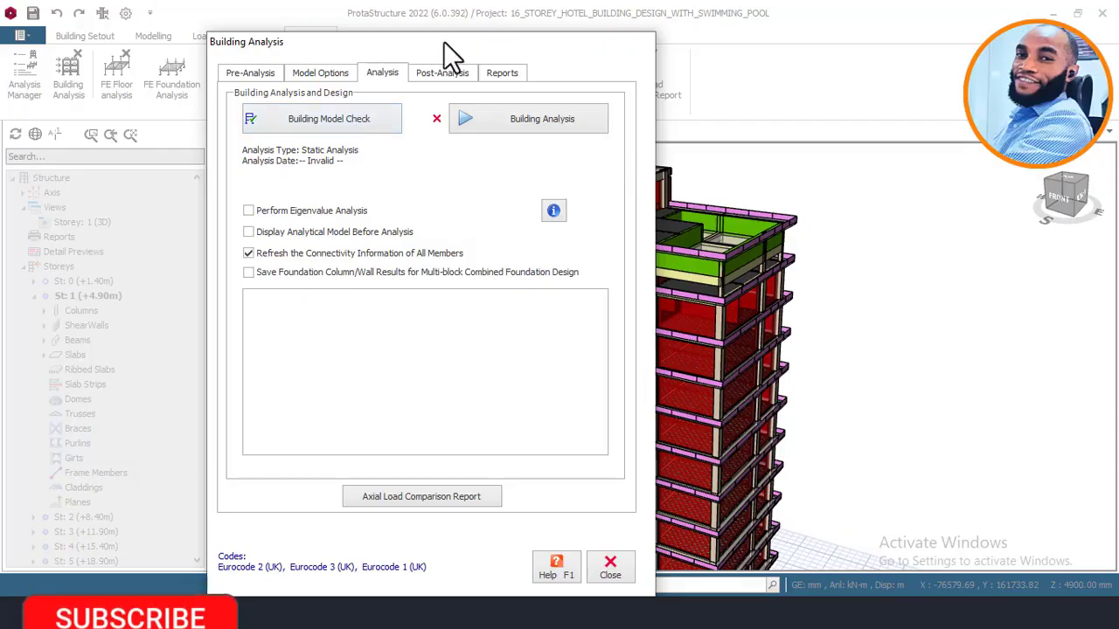
drag(442, 44, 307, 32)
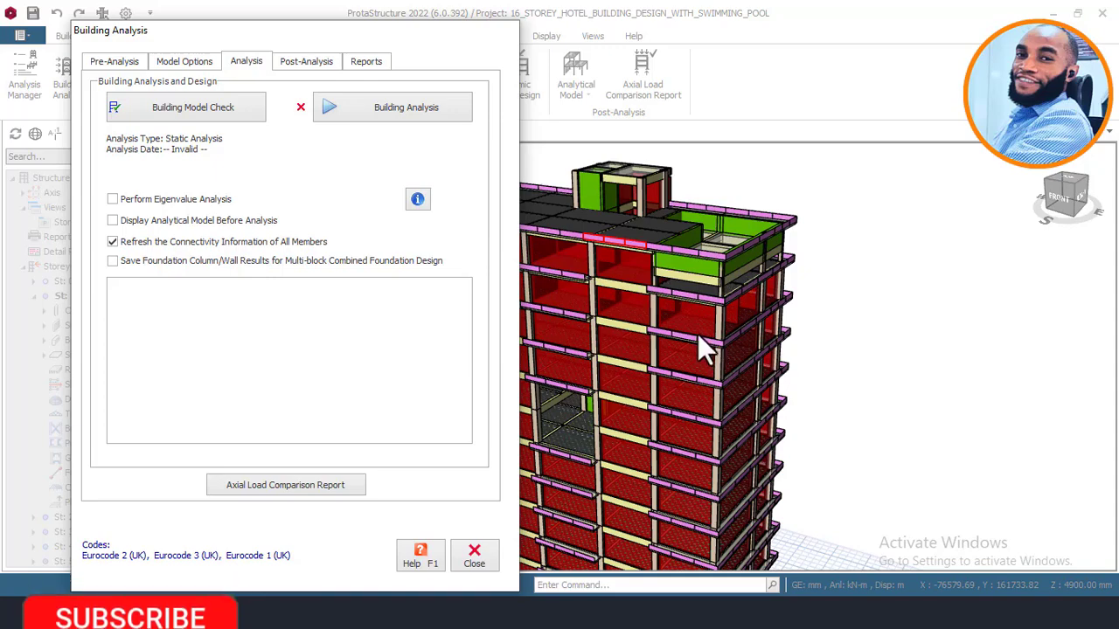
drag(377, 36, 408, 42)
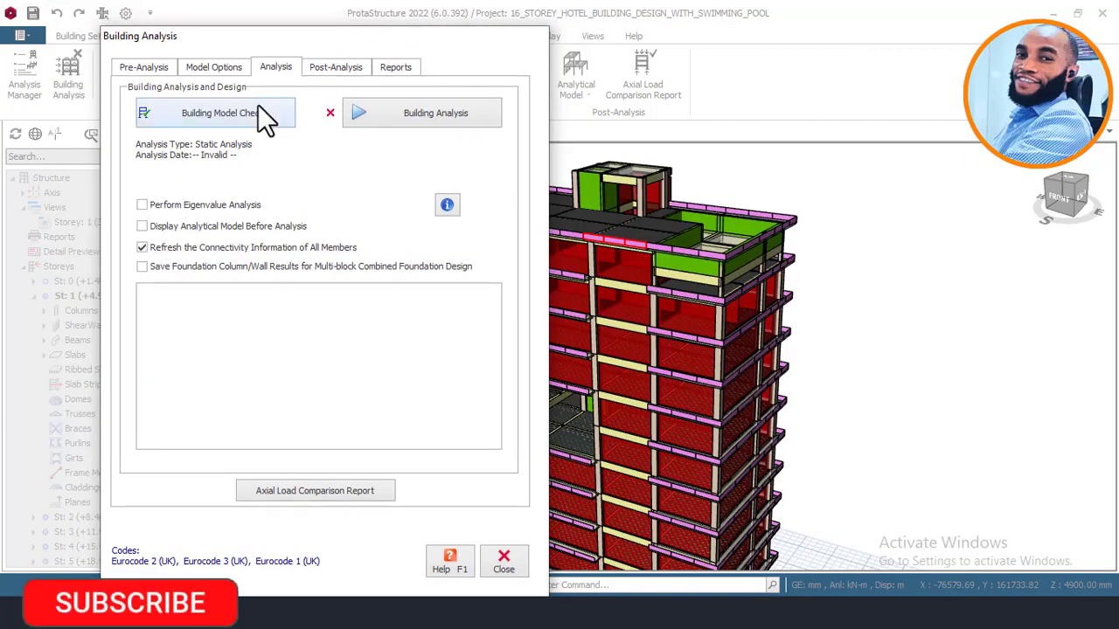
click(208, 115)
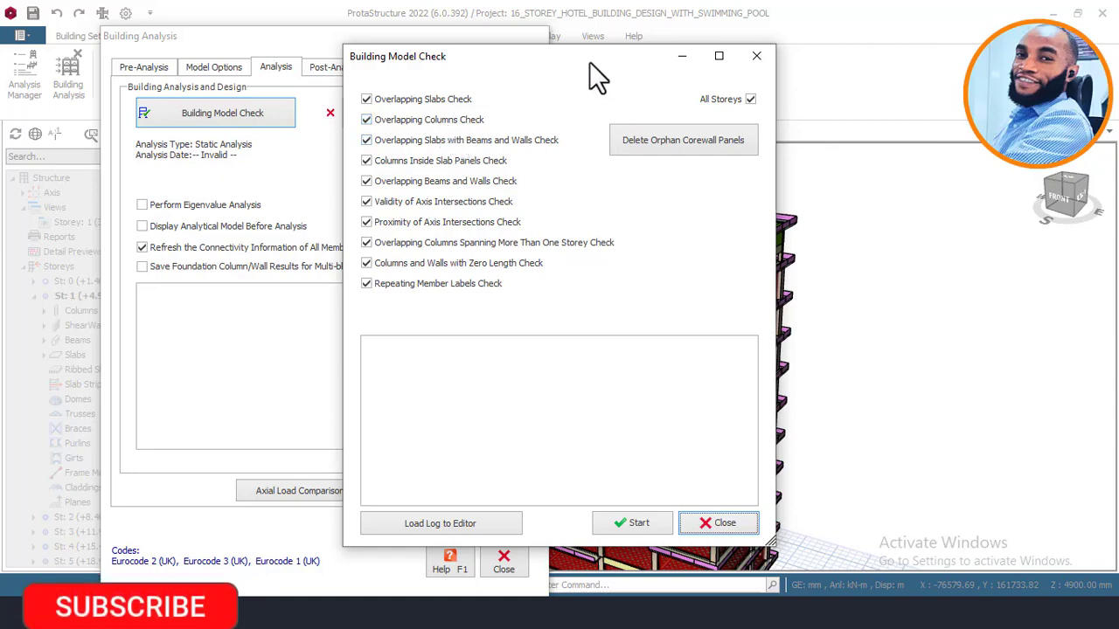
drag(593, 64, 395, 78)
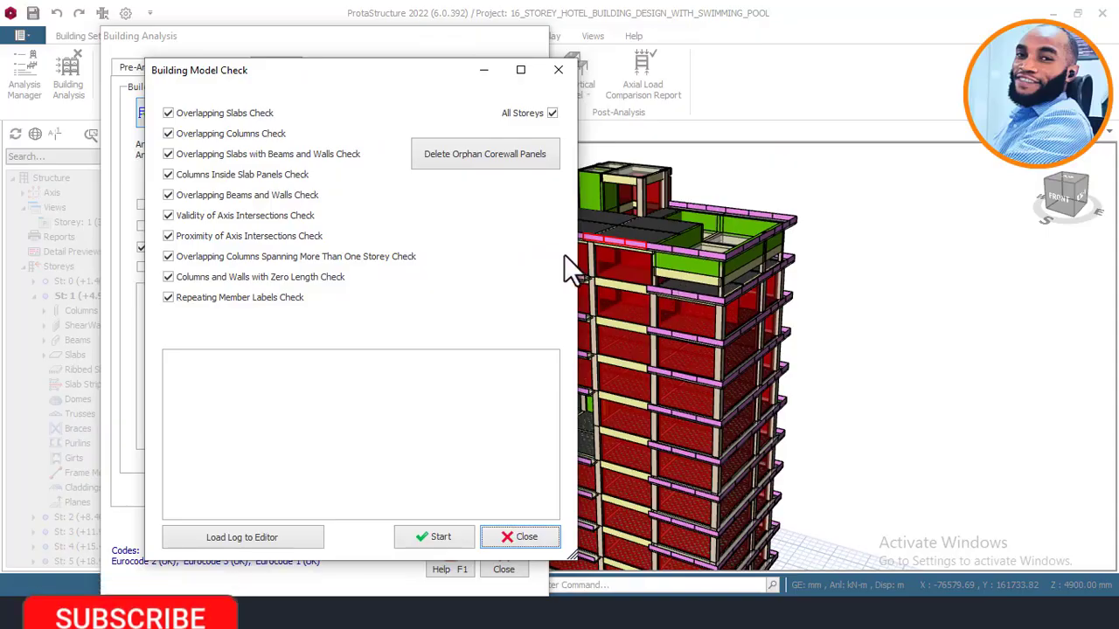
drag(347, 74, 416, 44)
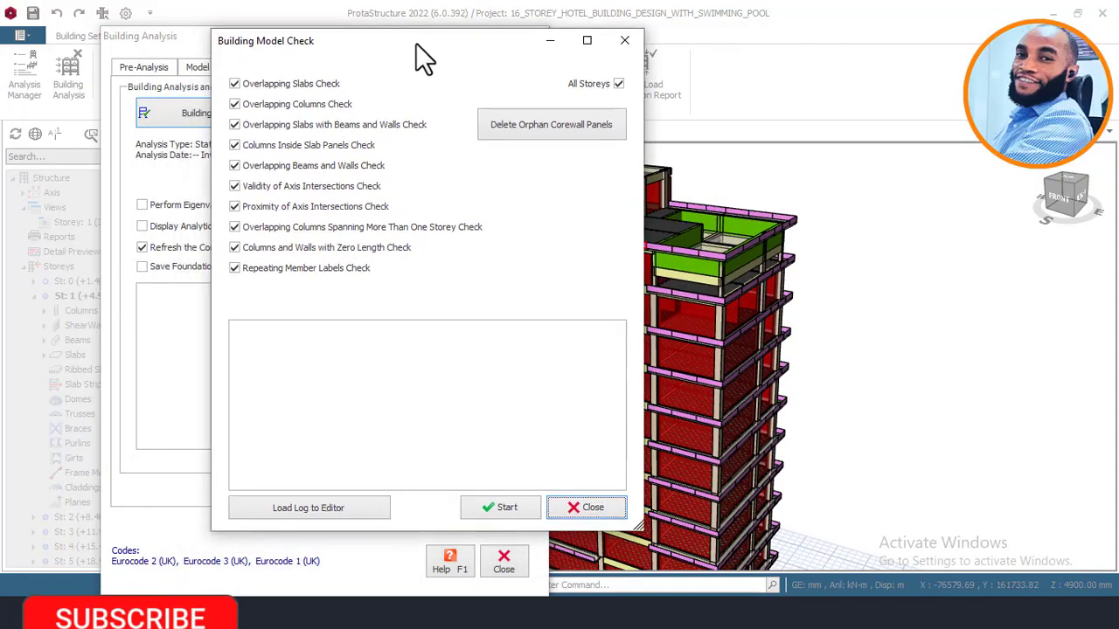
click(509, 506)
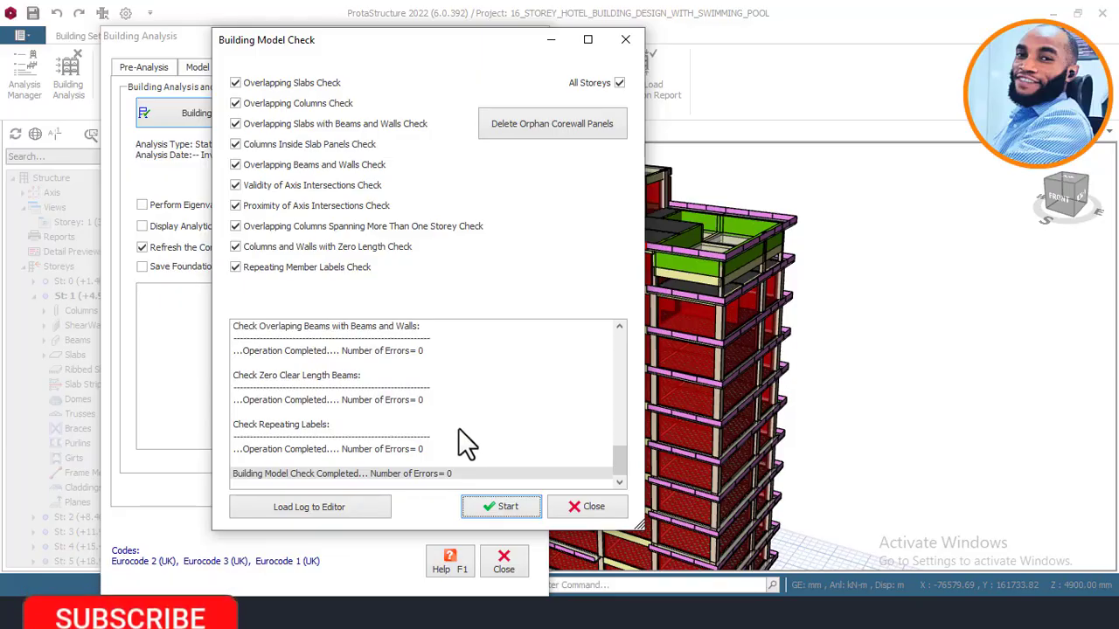
Step: Review the error counts in the model check log and close the Building Model Check
scroll(389, 382, up, 2)
scroll(415, 376, down, 2)
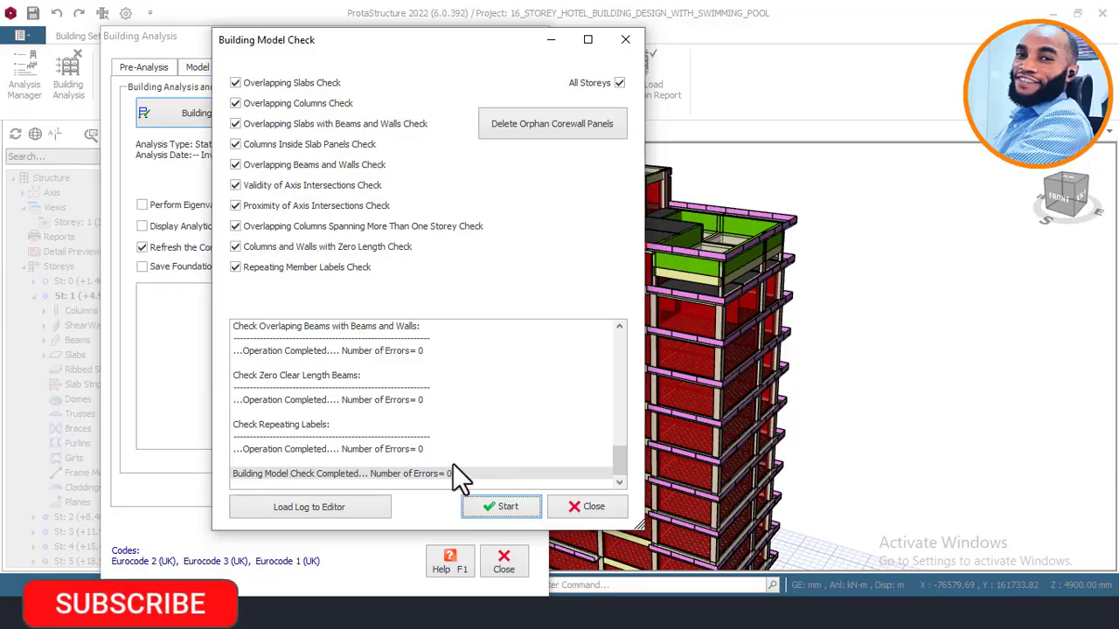
scroll(403, 407, up, 1)
scroll(398, 370, down, 1)
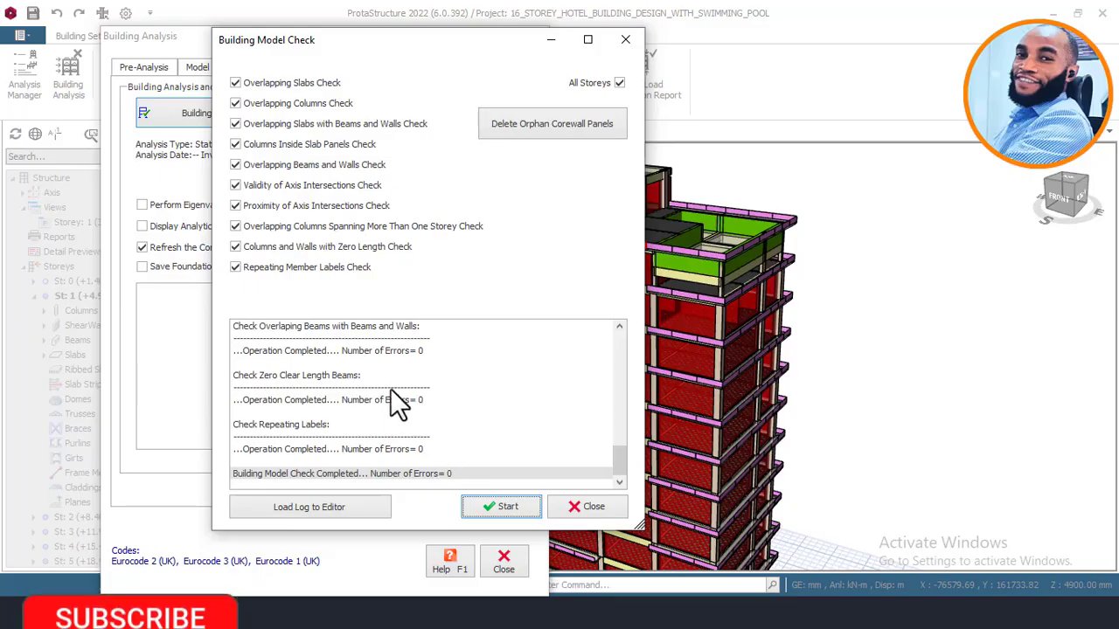
scroll(362, 384, up, 1)
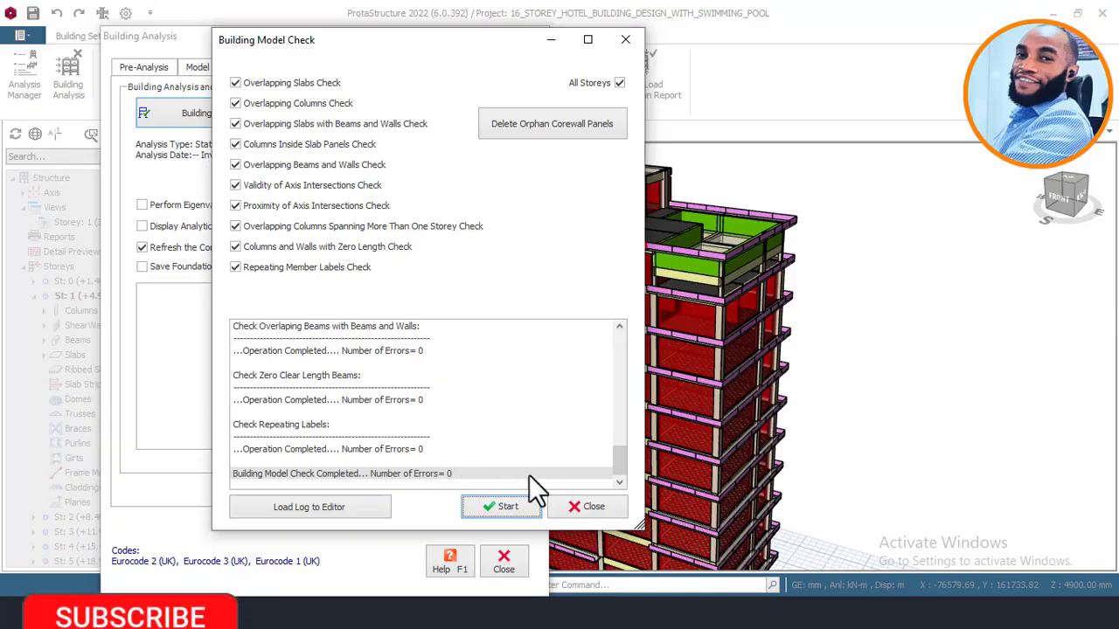
click(591, 511)
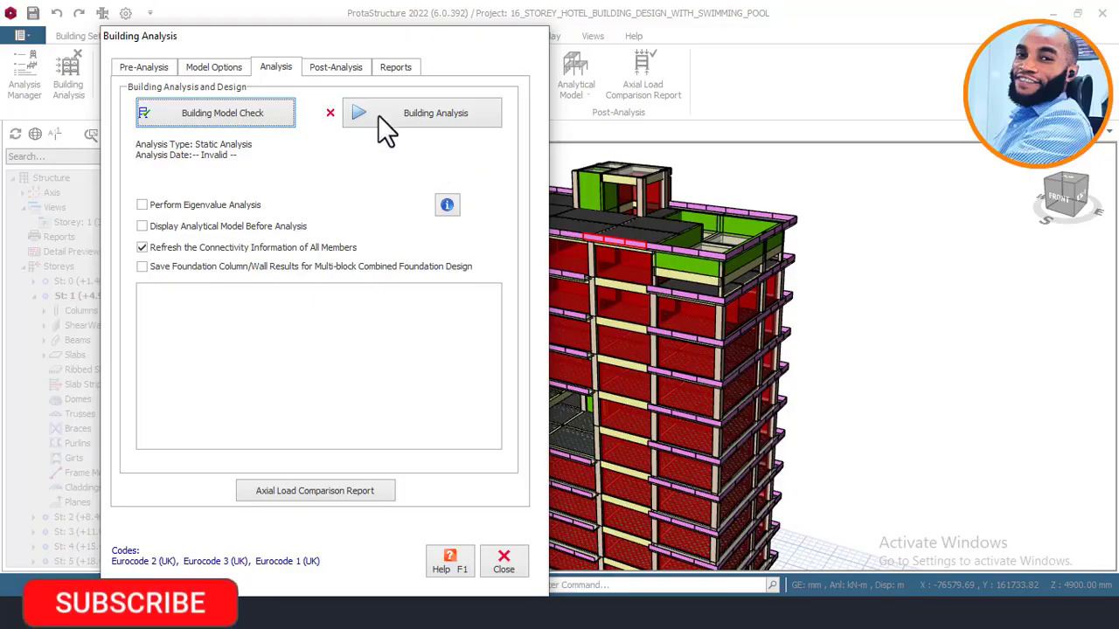
Step: Close the Building Analysis dialog and inspect the 3D hotel model from the front
mouse_move(331, 31)
mouse_down()
mouse_move(380, 36)
mouse_move(342, 32)
mouse_up()
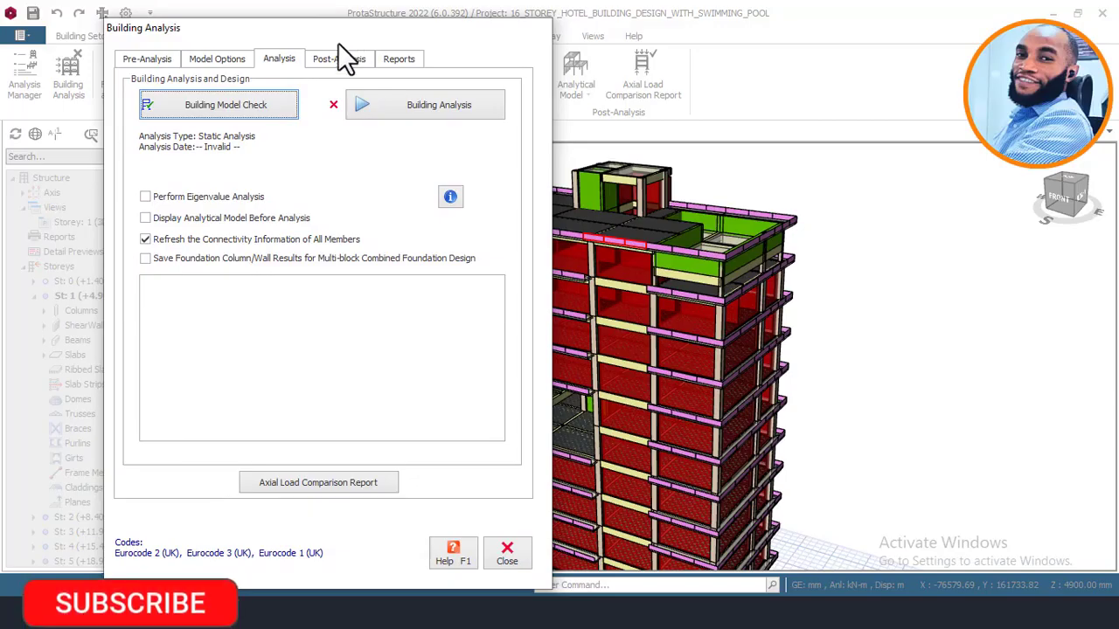
click(241, 119)
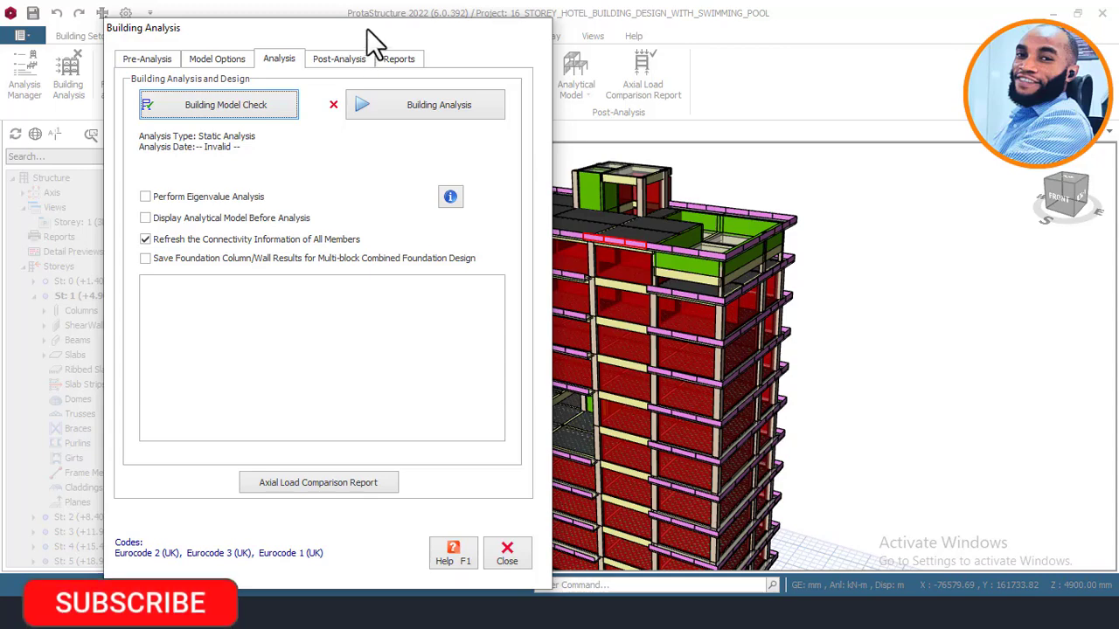
click(508, 555)
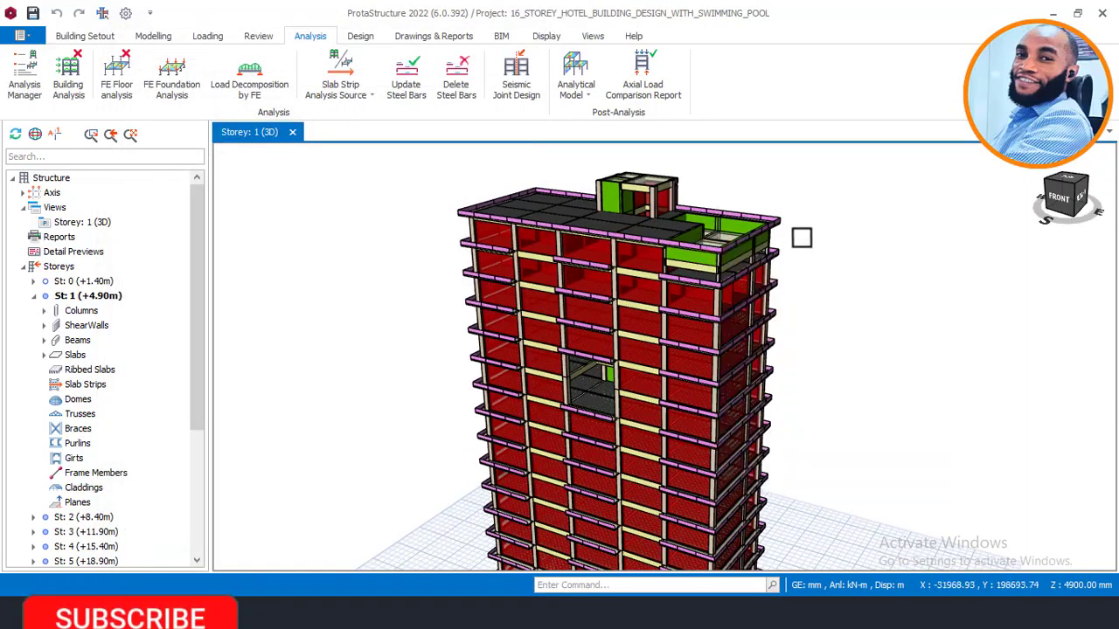
middle_drag(725, 271, 772, 220)
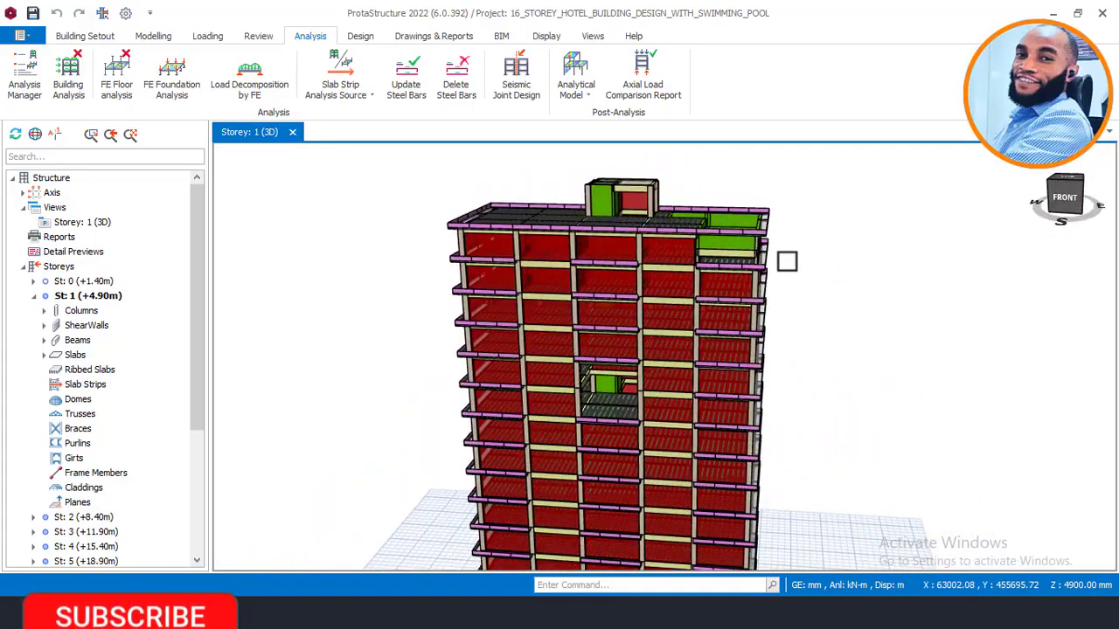
middle_drag(786, 258, 789, 283)
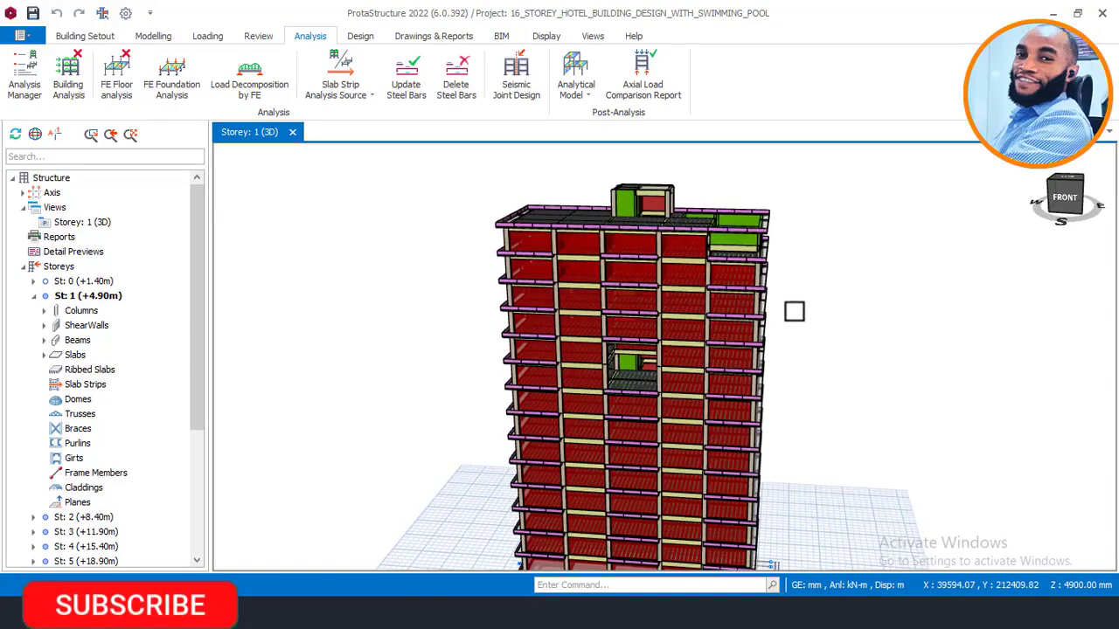